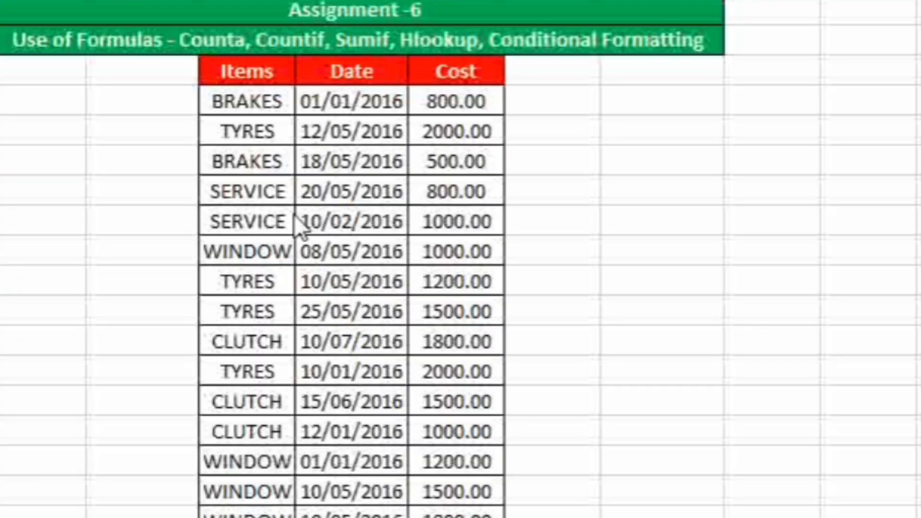
Step: Review the Items, Date and Cost table and the six assignment questions below it, starting with Q.1 on the number of items
{"action": "scroll", "coordinate": [183, 220], "scroll_direction": "down", "scroll_amount": 5}
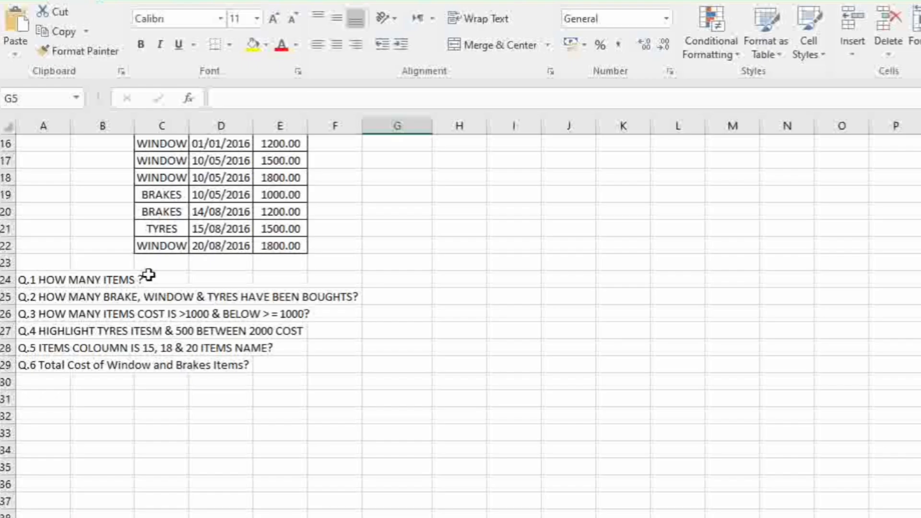
{"action": "scroll", "coordinate": [192, 259], "scroll_direction": "up", "scroll_amount": 6}
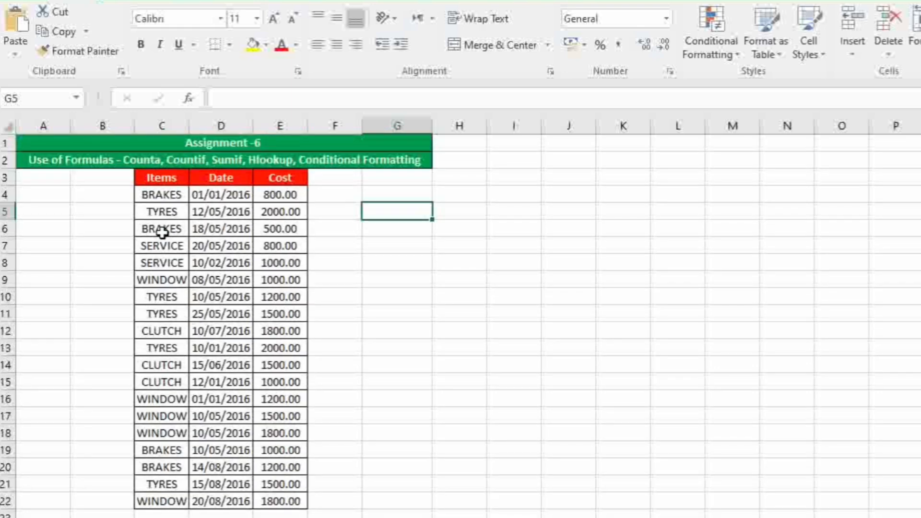
{"action": "scroll", "coordinate": [164, 365], "scroll_direction": "down", "scroll_amount": 5}
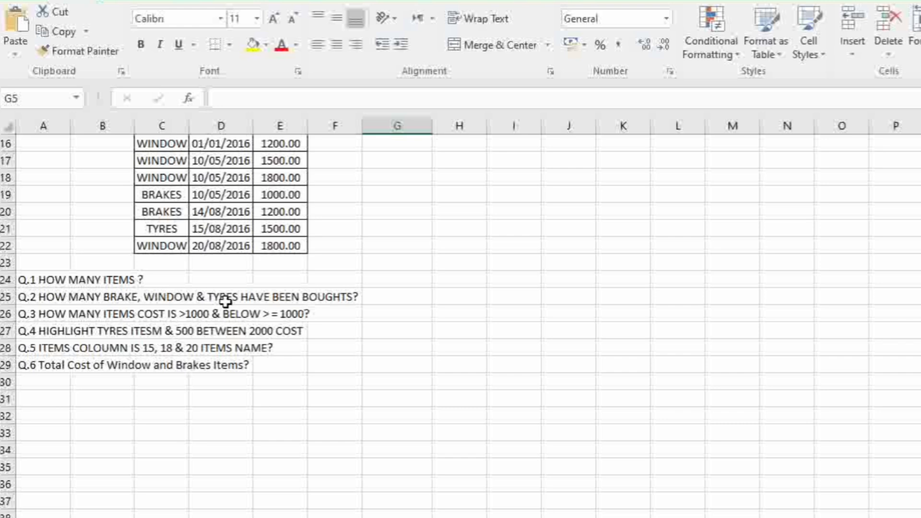
{"action": "scroll", "coordinate": [148, 330], "scroll_direction": "up", "scroll_amount": 5}
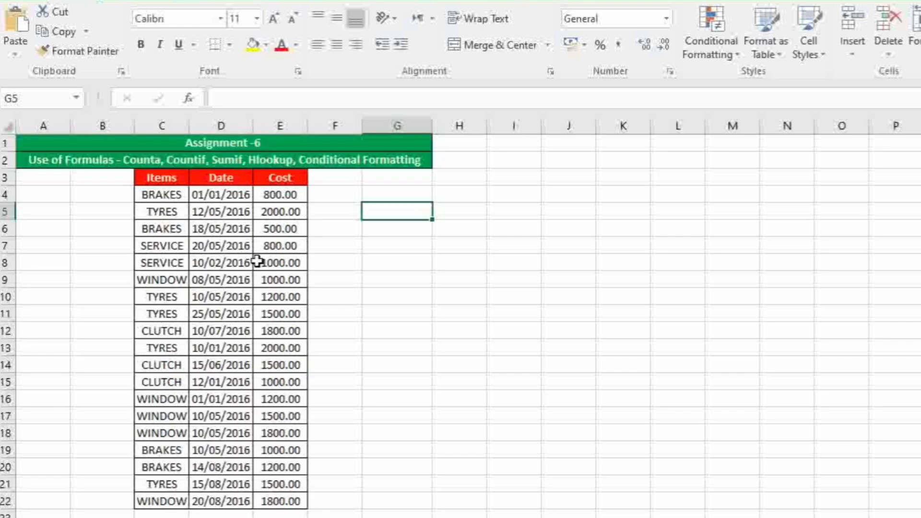
{"action": "scroll", "coordinate": [258, 261], "scroll_direction": "down", "scroll_amount": 2}
{"action": "scroll", "coordinate": [257, 262], "scroll_direction": "down", "scroll_amount": 2}
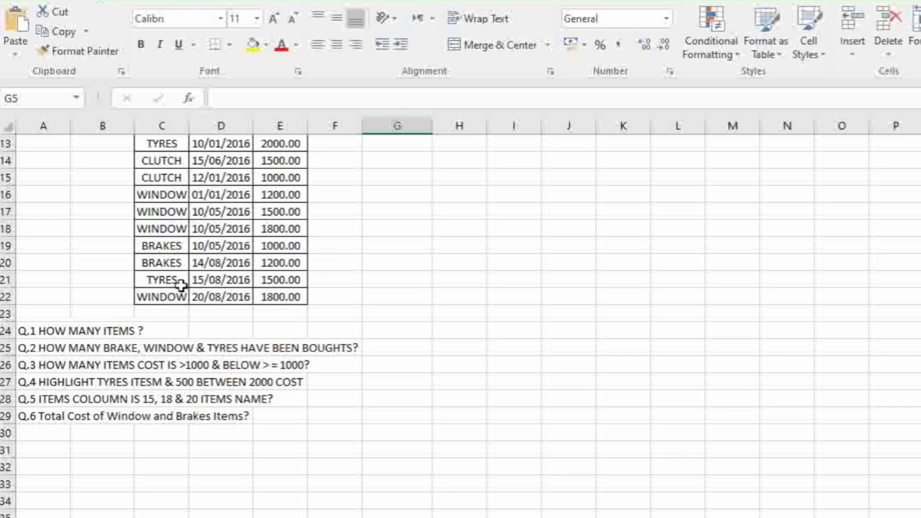
{"action": "scroll", "coordinate": [181, 254], "scroll_direction": "up", "scroll_amount": 4}
{"action": "scroll", "coordinate": [181, 288], "scroll_direction": "down", "scroll_amount": 2}
{"action": "scroll", "coordinate": [216, 323], "scroll_direction": "down", "scroll_amount": 1}
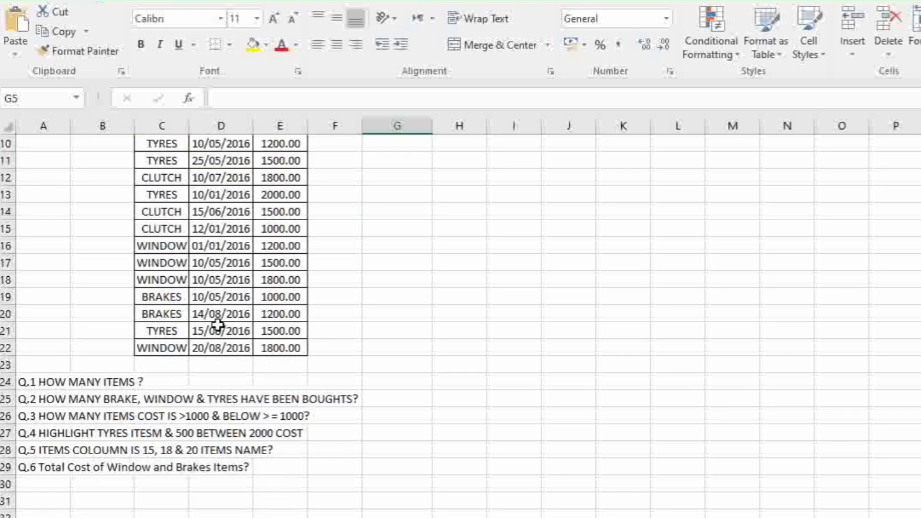
{"action": "scroll", "coordinate": [217, 323], "scroll_direction": "up", "scroll_amount": 3}
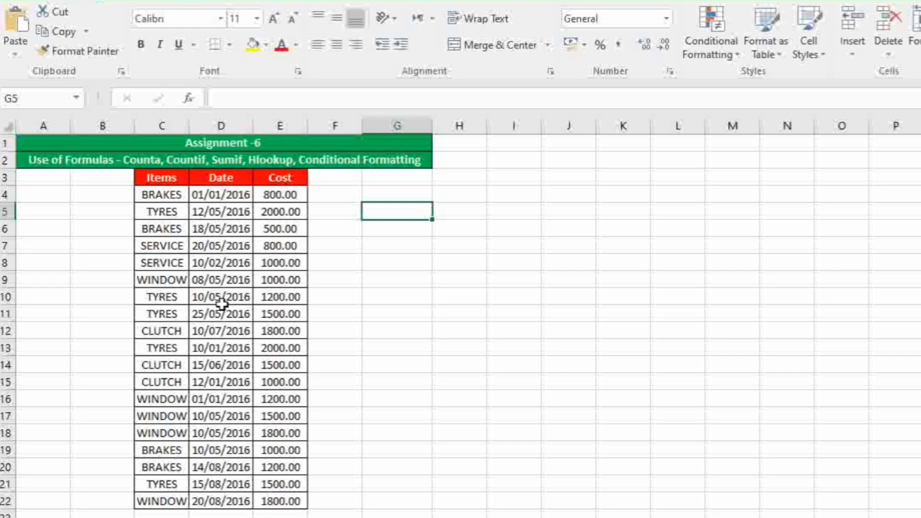
{"action": "scroll", "coordinate": [342, 291], "scroll_direction": "down", "scroll_amount": 3}
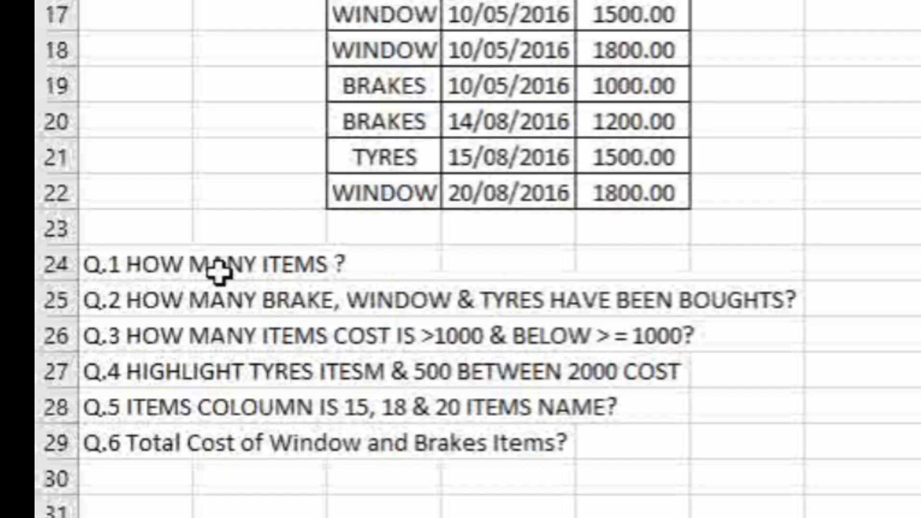
{"action": "left_click", "coordinate": [83, 381]}
{"action": "left_click", "coordinate": [21, 383]}
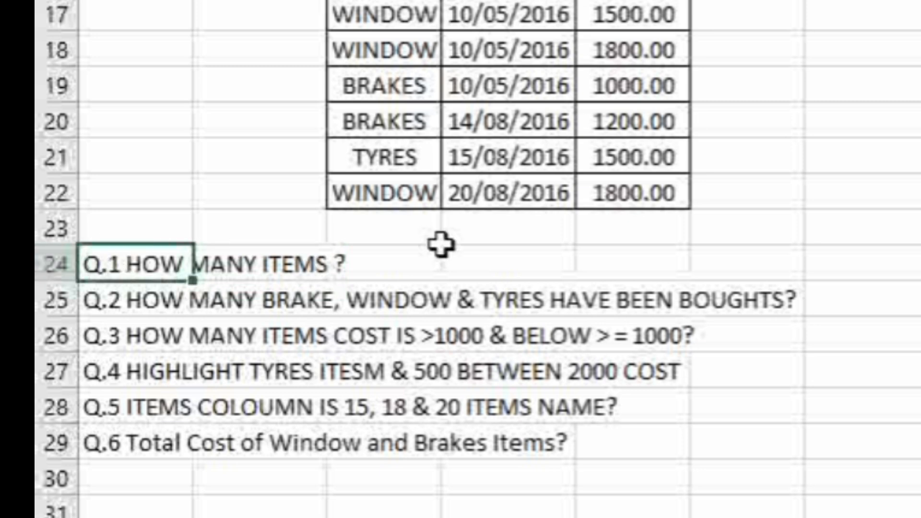
Step: Enter the label "total item" in cell G21, beside the item table
{"action": "scroll", "coordinate": [441, 245], "scroll_direction": "up", "scroll_amount": 3}
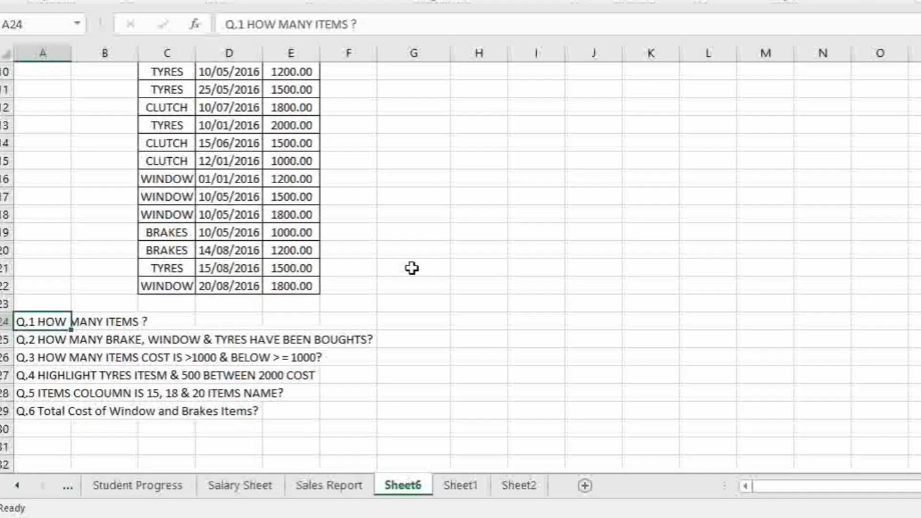
{"action": "left_click", "coordinate": [411, 268]}
{"action": "type", "text": "total"}
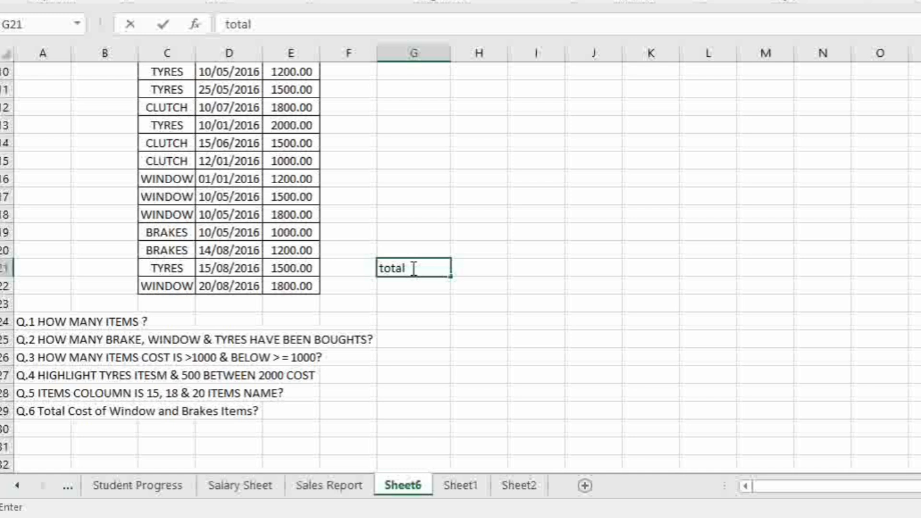
{"action": "type", "text": " item"}
{"action": "key", "text": "Tab"}
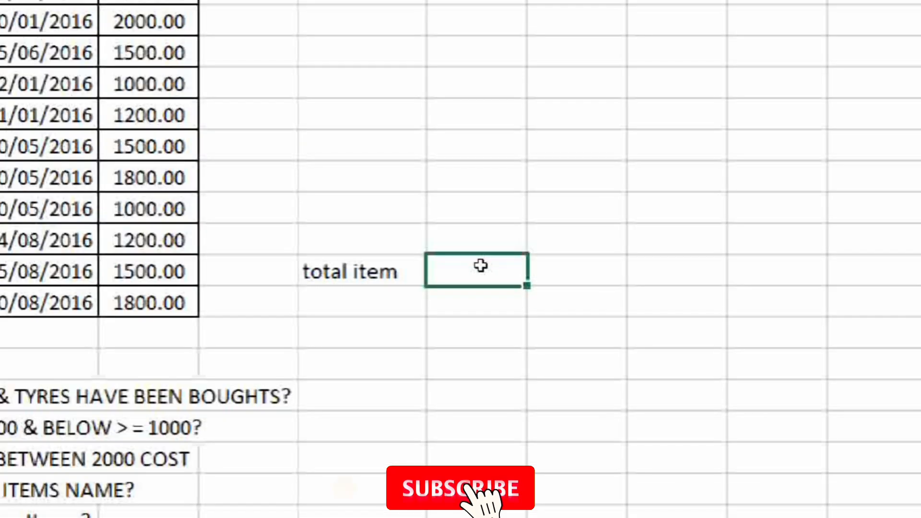
Step: Count all items in cell H21 with the formula =COUNTA(C4:C22)
{"action": "type", "text": "=cou"}
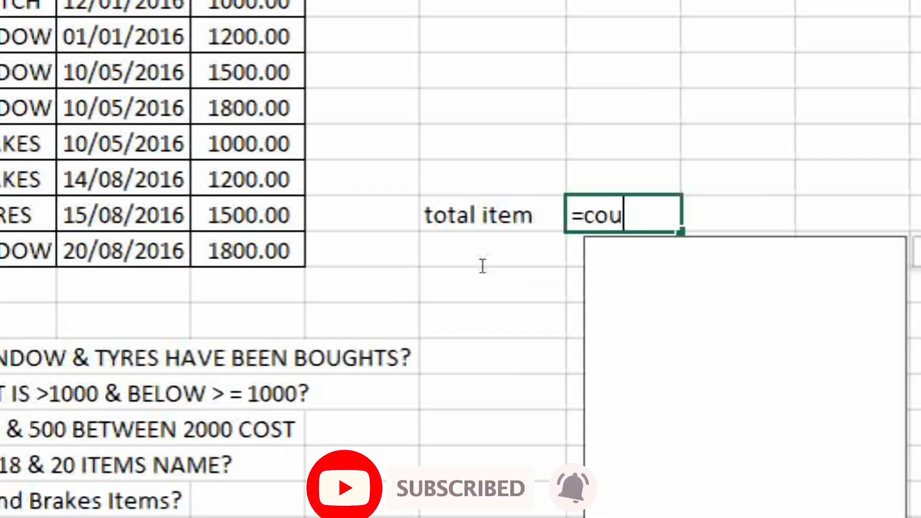
{"action": "type", "text": "nta"}
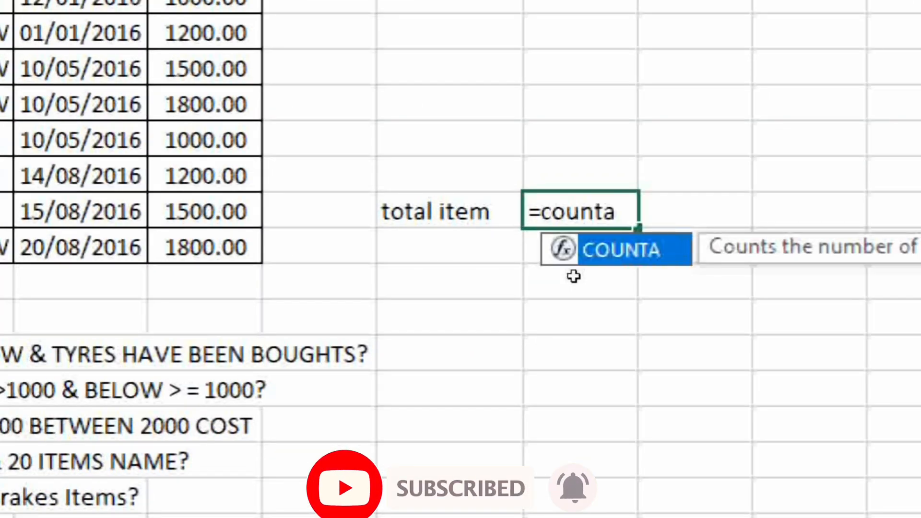
{"action": "key", "text": "Tab"}
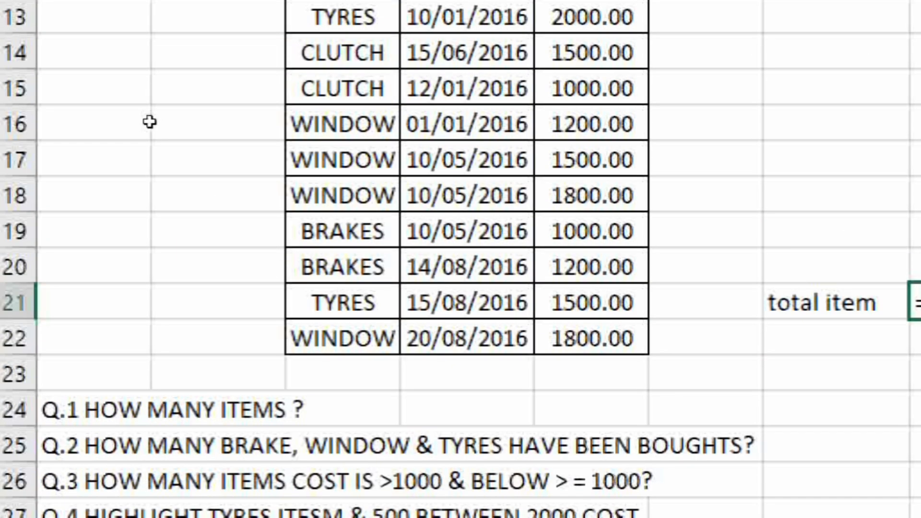
{"action": "scroll", "coordinate": [154, 123], "scroll_direction": "up", "scroll_amount": 2}
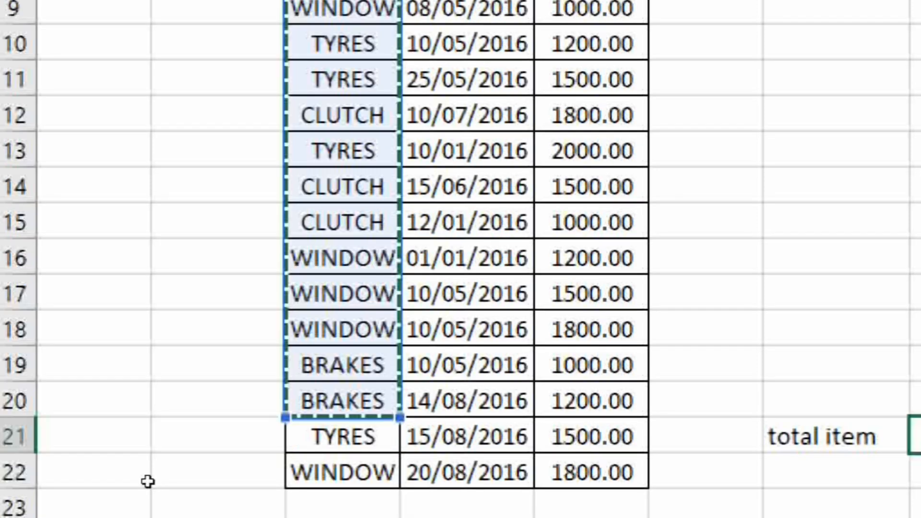
{"action": "left_click_drag", "start_coordinate": [147, 482], "coordinate": [160, 399]}
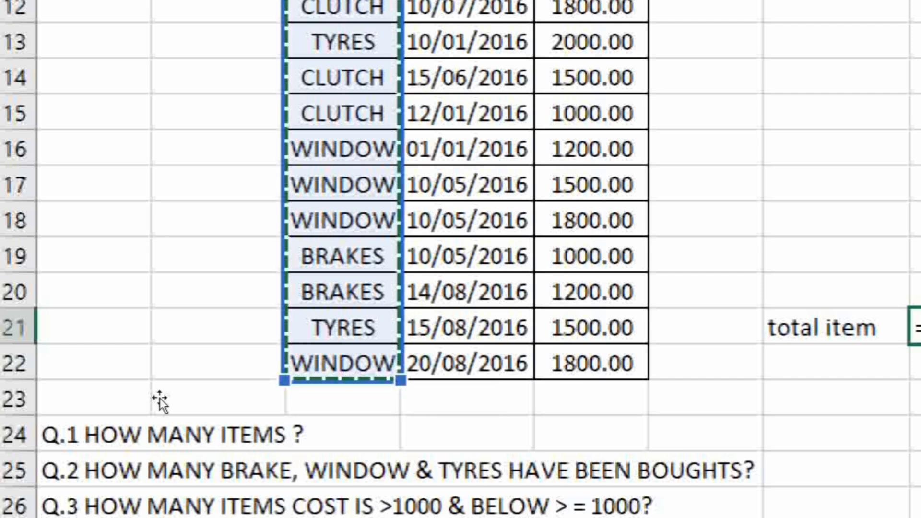
{"action": "type", "text": ")"}
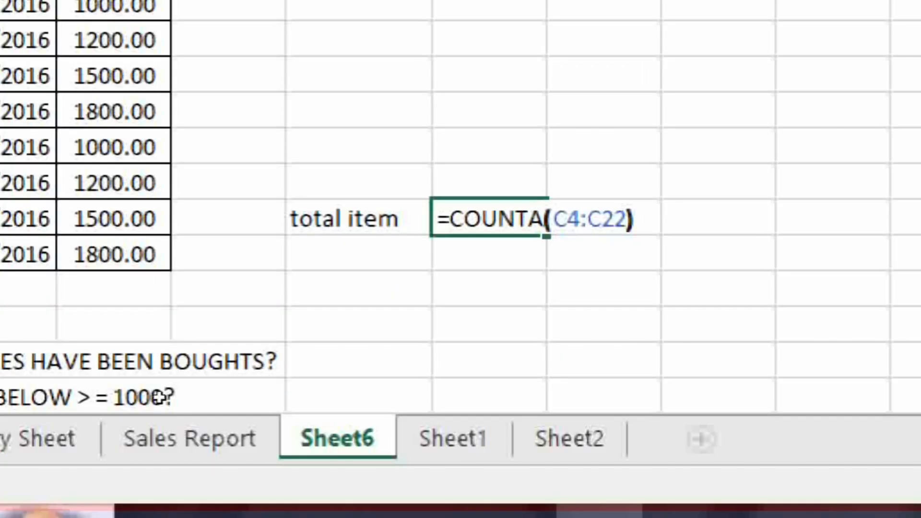
{"action": "key", "text": "Return"}
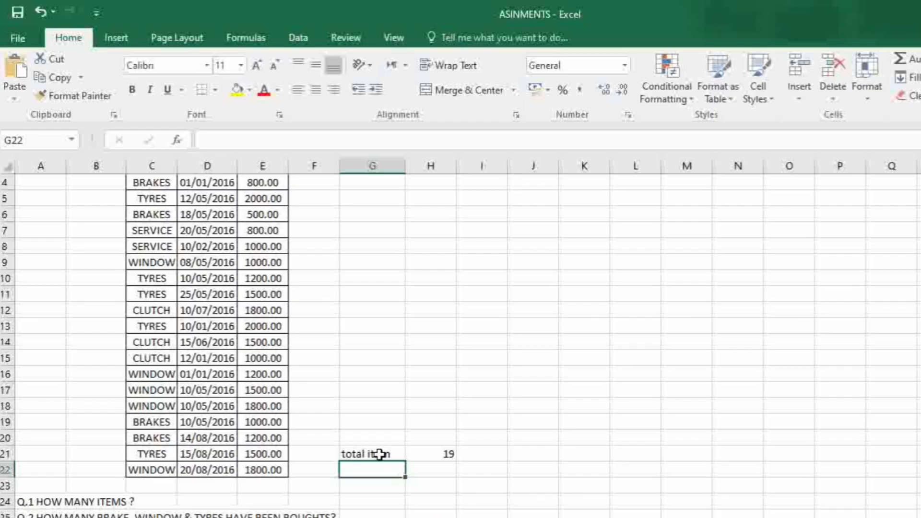
Step: Copy the WINDOW and BRAKES entries from C18:C19 into G22:G23 below the total item label
{"action": "scroll", "coordinate": [52, 508], "scroll_direction": "down", "scroll_amount": 2}
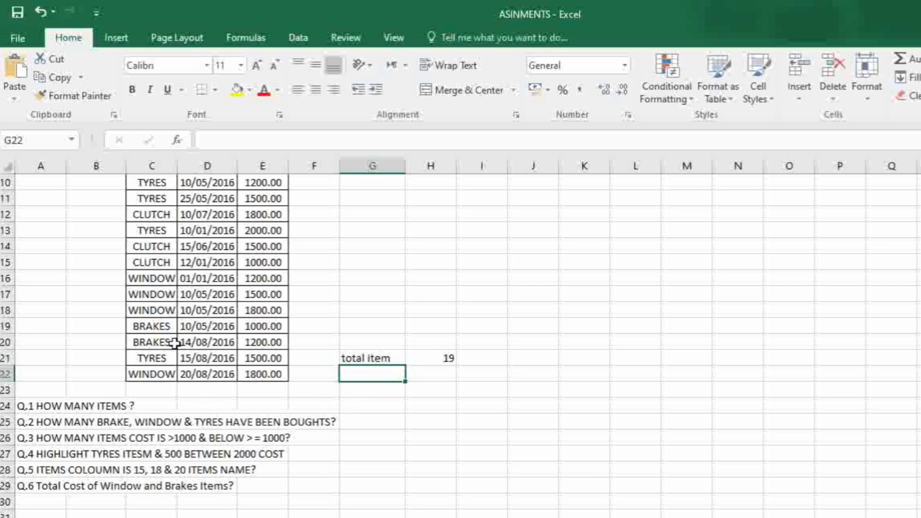
{"action": "left_click_drag", "start_coordinate": [153, 309], "coordinate": [155, 325]}
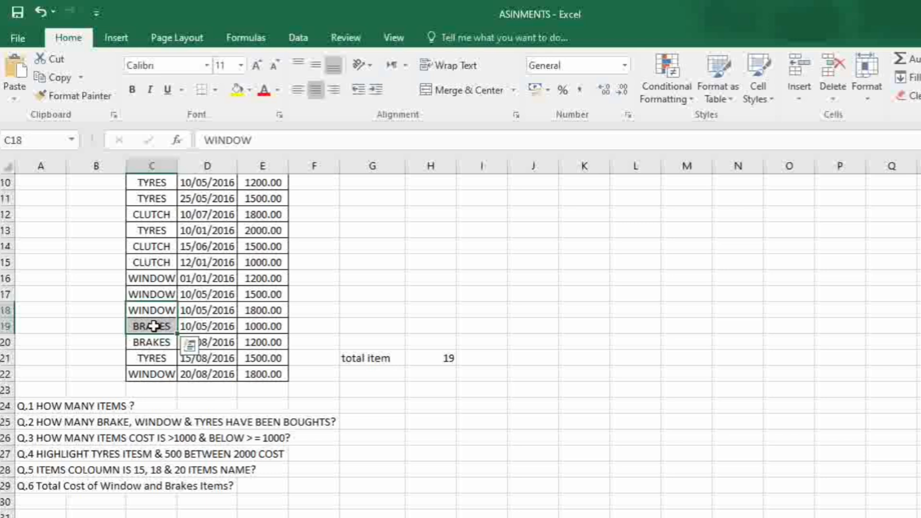
{"action": "left_click", "coordinate": [54, 78]}
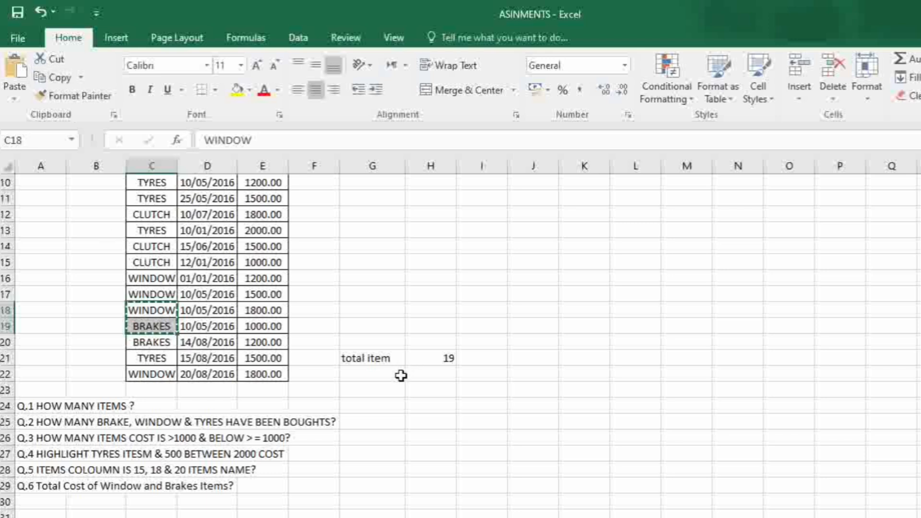
{"action": "left_click", "coordinate": [367, 374]}
{"action": "left_click", "coordinate": [19, 68]}
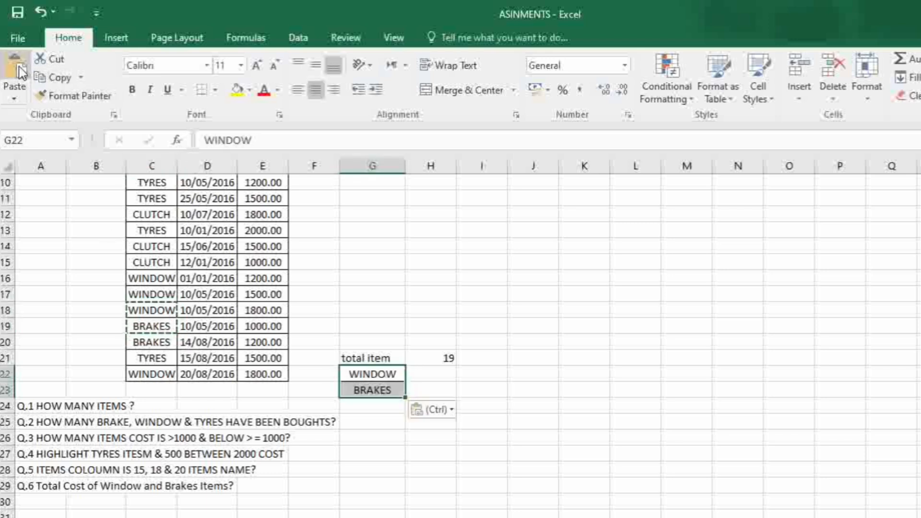
Step: Copy the TYRES entry from C21 into G24, below BRAKES
{"action": "left_click", "coordinate": [154, 362]}
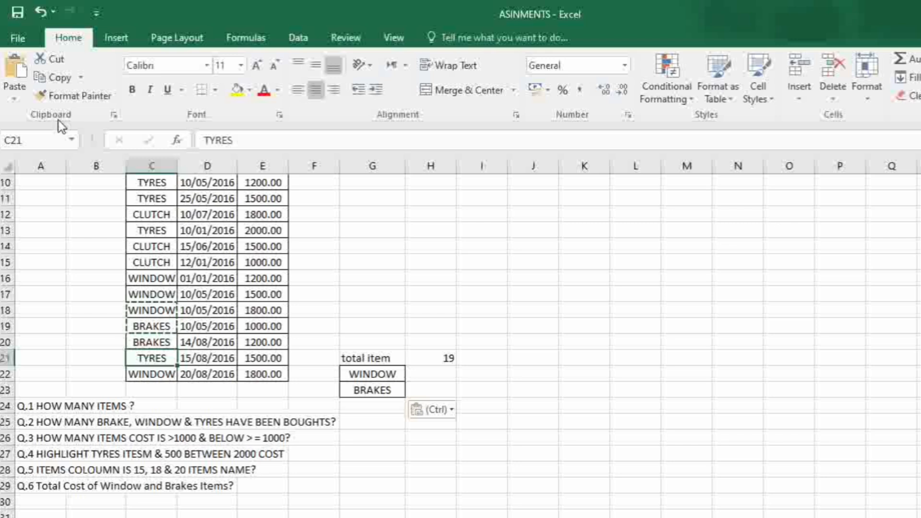
{"action": "left_click", "coordinate": [53, 77]}
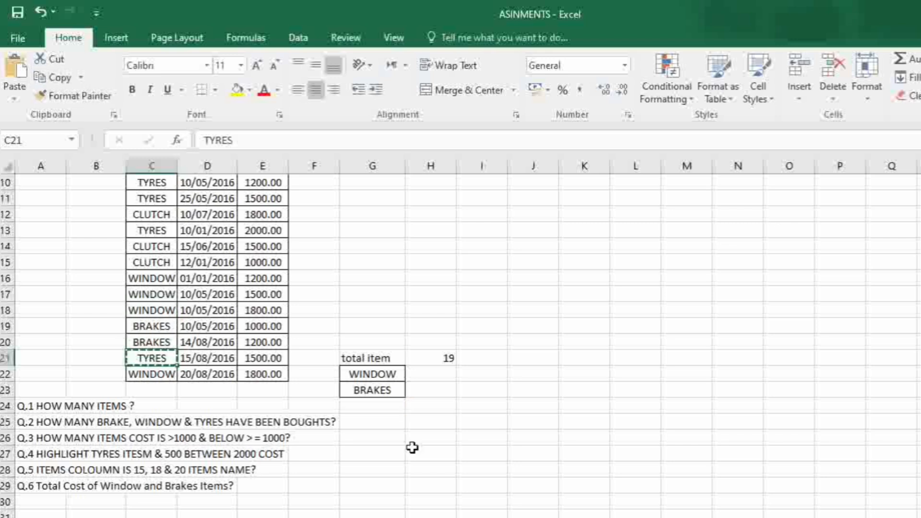
{"action": "left_click", "coordinate": [384, 409]}
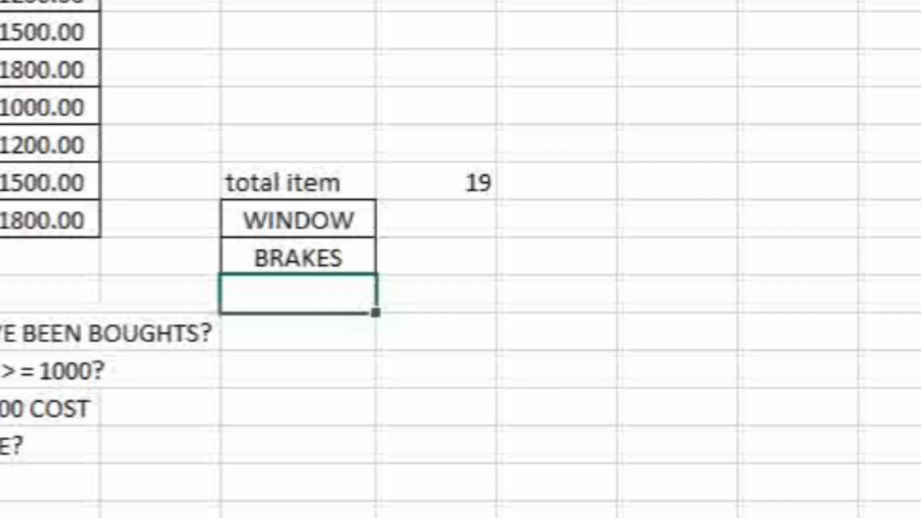
{"action": "key", "text": "ctrl+v"}
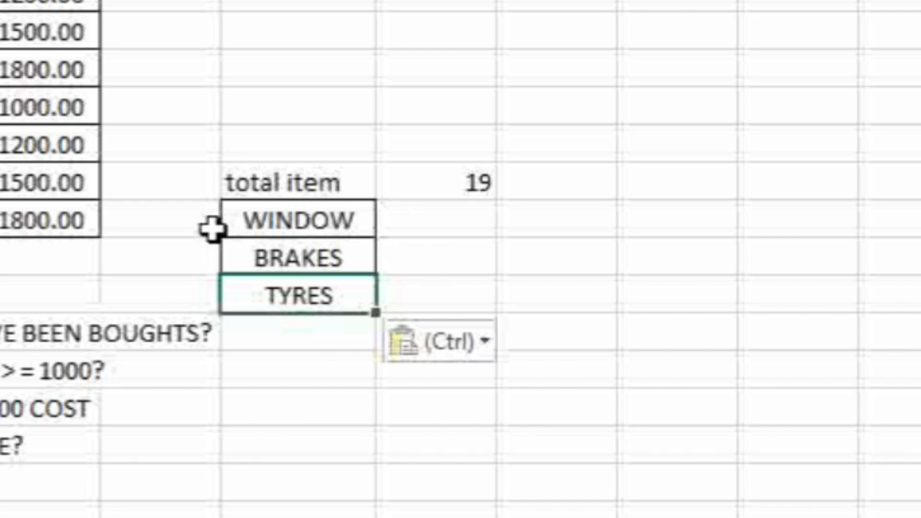
{"action": "left_click", "coordinate": [273, 222]}
{"action": "left_click", "coordinate": [291, 297]}
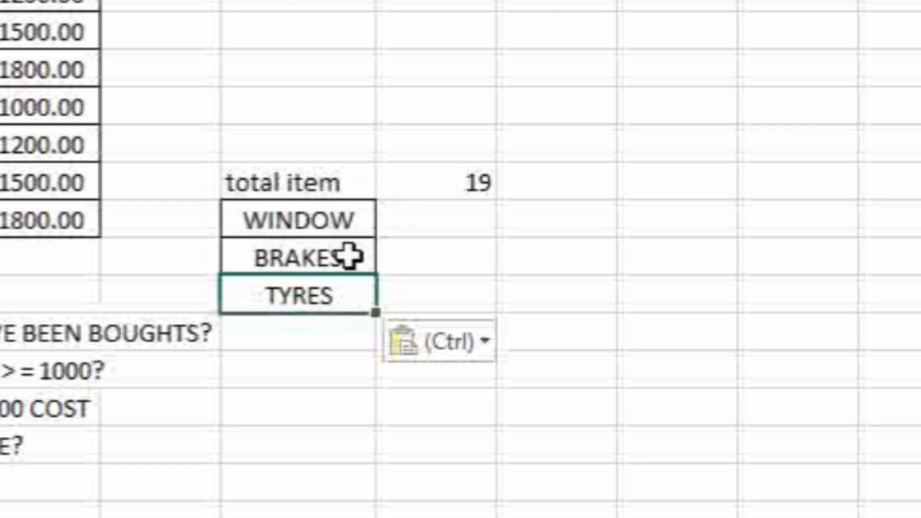
Step: Count the WINDOW items in cell H22 with the formula =COUNTIF(C4:C22,G22)
{"action": "left_click", "coordinate": [424, 237]}
{"action": "type", "text": "="}
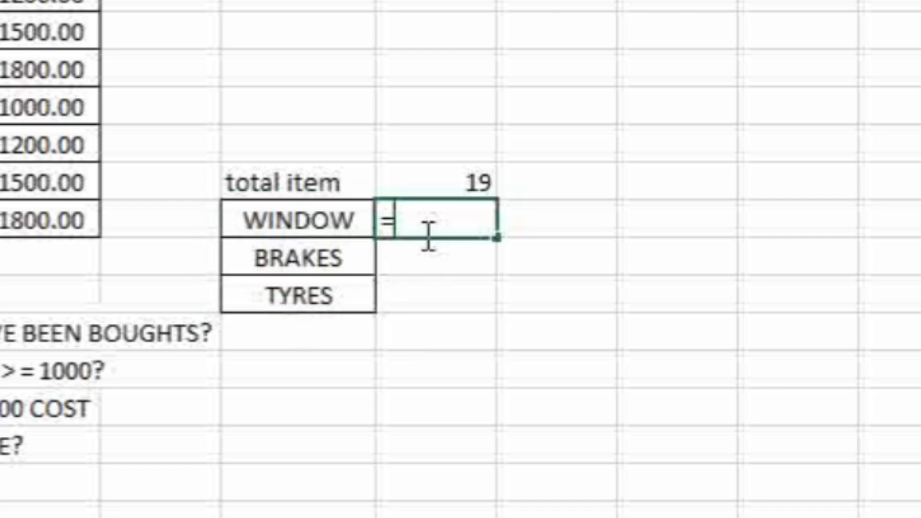
{"action": "type", "text": "count"}
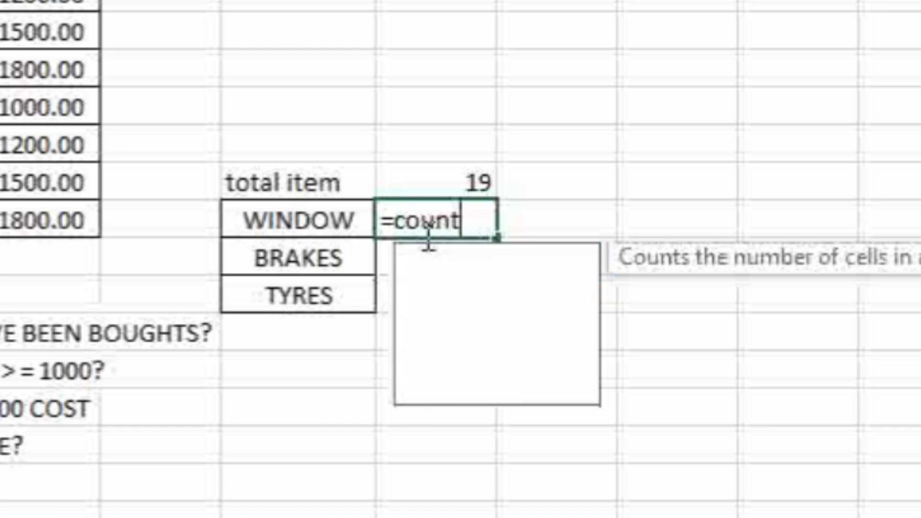
{"action": "type", "text": "i"}
{"action": "key", "text": "Tab"}
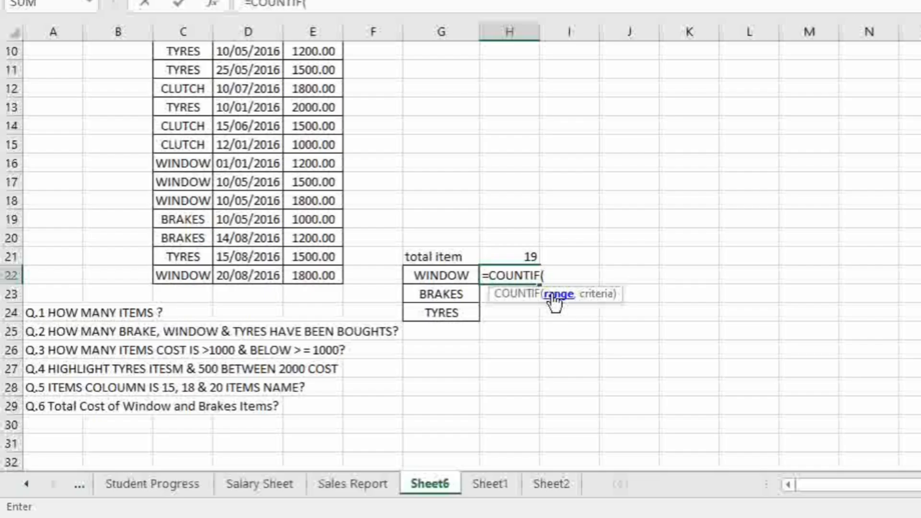
{"action": "scroll", "coordinate": [278, 269], "scroll_direction": "up", "scroll_amount": 2}
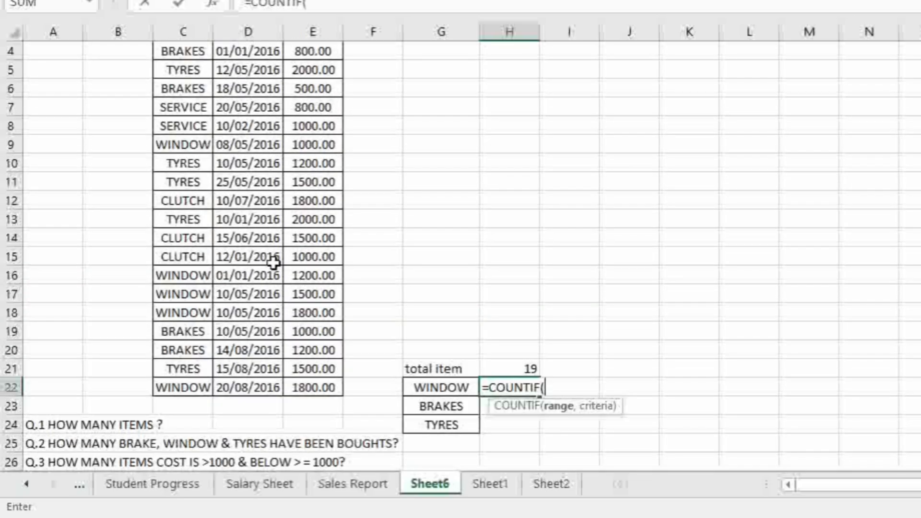
{"action": "scroll", "coordinate": [183, 91], "scroll_direction": "up", "scroll_amount": 1}
{"action": "left_click_drag", "start_coordinate": [194, 123], "coordinate": [226, 508]}
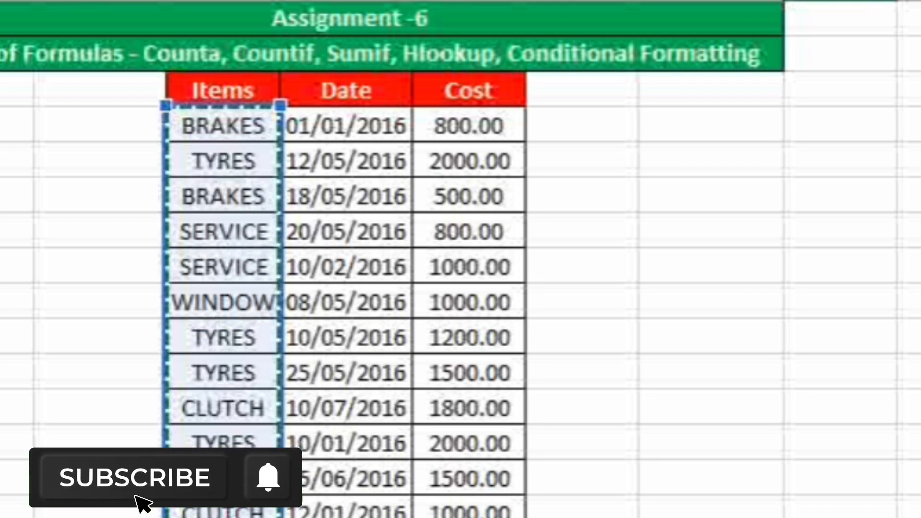
{"action": "type", "text": ","}
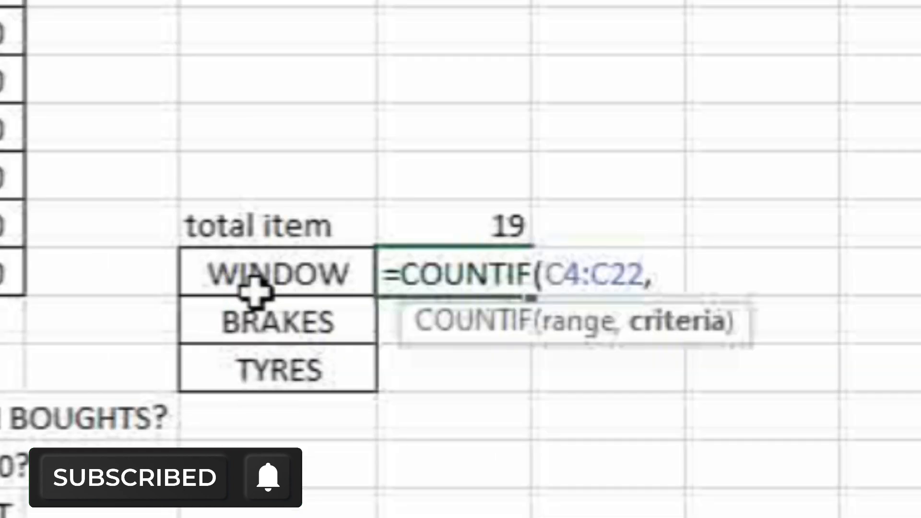
{"action": "left_click", "coordinate": [249, 271]}
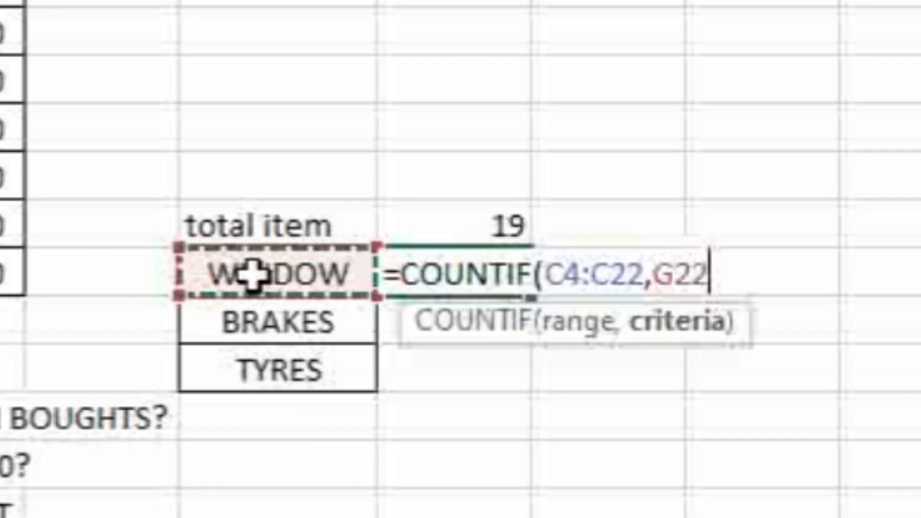
{"action": "type", "text": ")"}
{"action": "key", "text": "Return"}
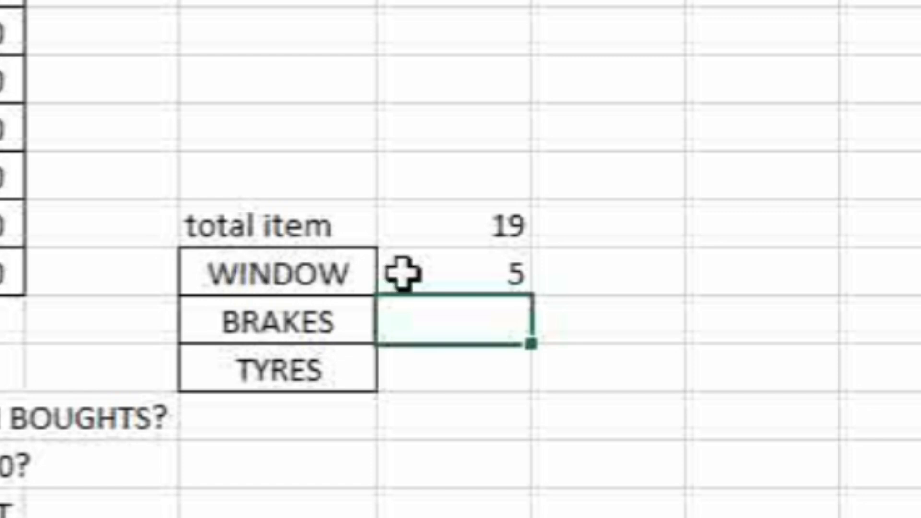
Step: Fill the H22 count formula down to H24 for BRAKES and TYRES, and check each item against its count
{"action": "left_click", "coordinate": [462, 277]}
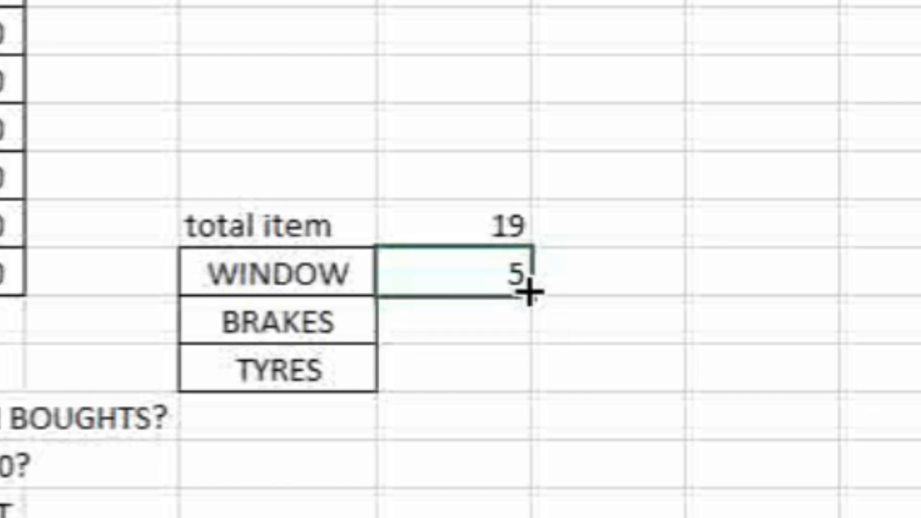
{"action": "left_click_drag", "start_coordinate": [528, 292], "coordinate": [512, 374]}
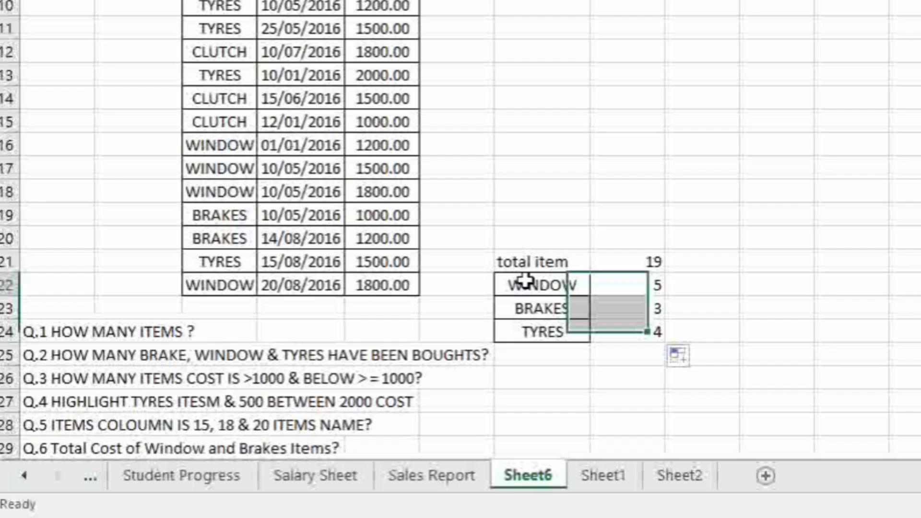
{"action": "left_click", "coordinate": [527, 281]}
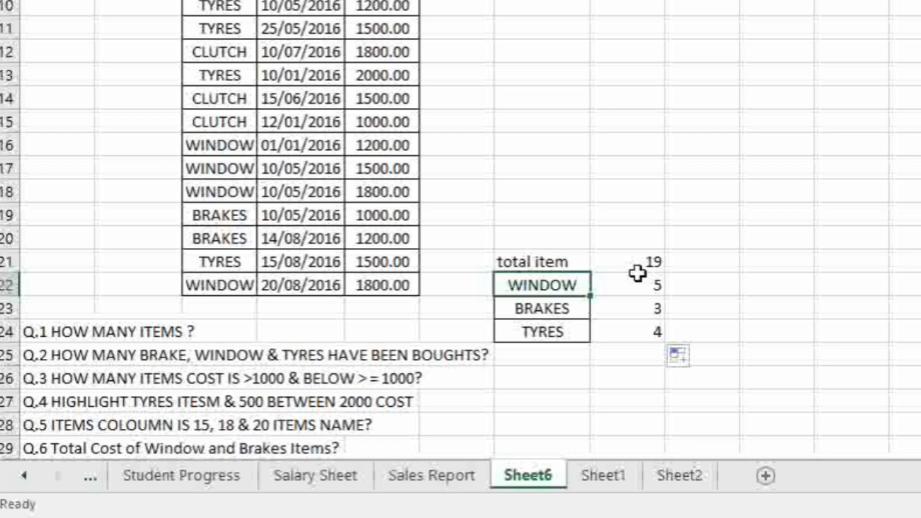
{"action": "left_click", "coordinate": [504, 312]}
{"action": "left_click", "coordinate": [650, 298]}
{"action": "left_click", "coordinate": [531, 336]}
{"action": "left_click", "coordinate": [619, 331]}
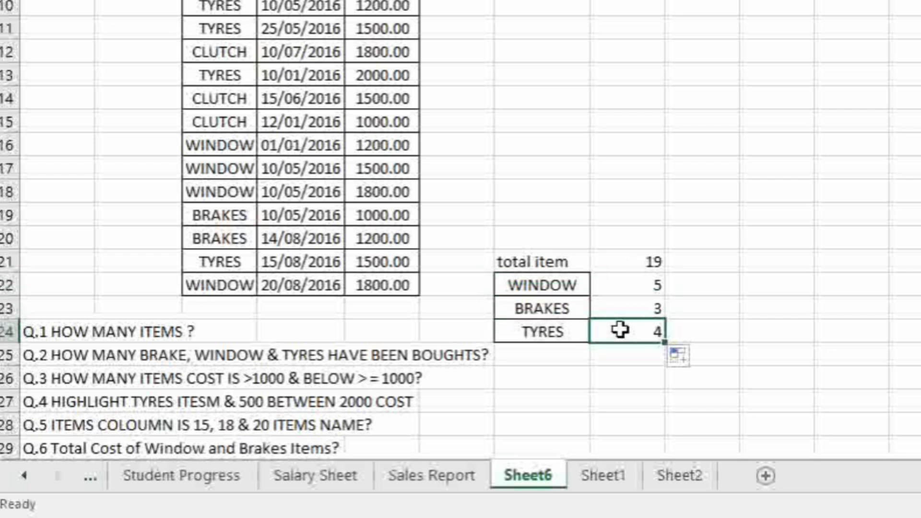
Step: Enter the cost criteria labels >1000 in cell G26 and >=1000 in cell G27
{"action": "scroll", "coordinate": [101, 367], "scroll_direction": "down", "scroll_amount": 1}
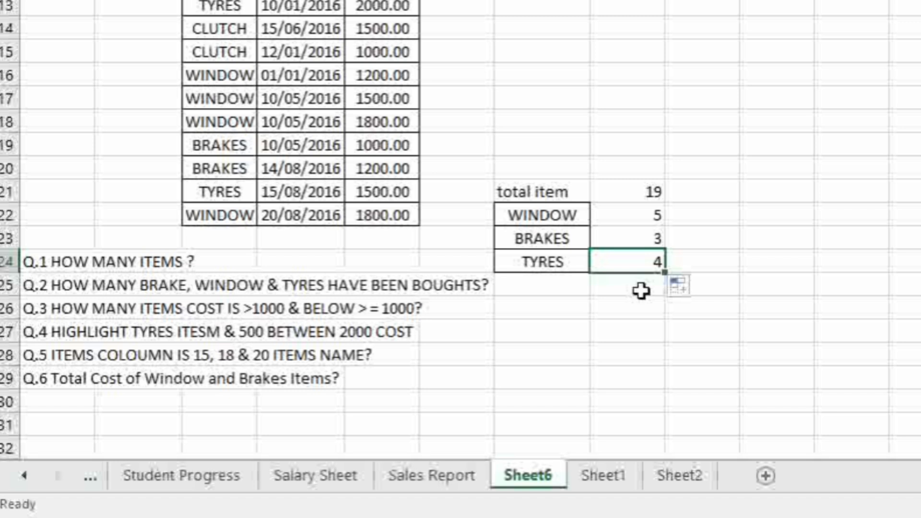
{"action": "scroll", "coordinate": [629, 285], "scroll_direction": "down", "scroll_amount": 1}
{"action": "left_click", "coordinate": [561, 235]}
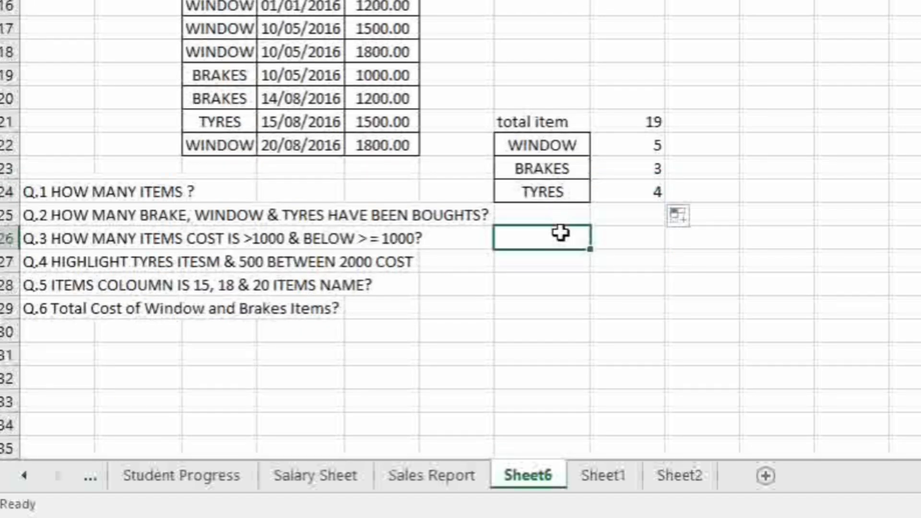
{"action": "type", "text": ">1"}
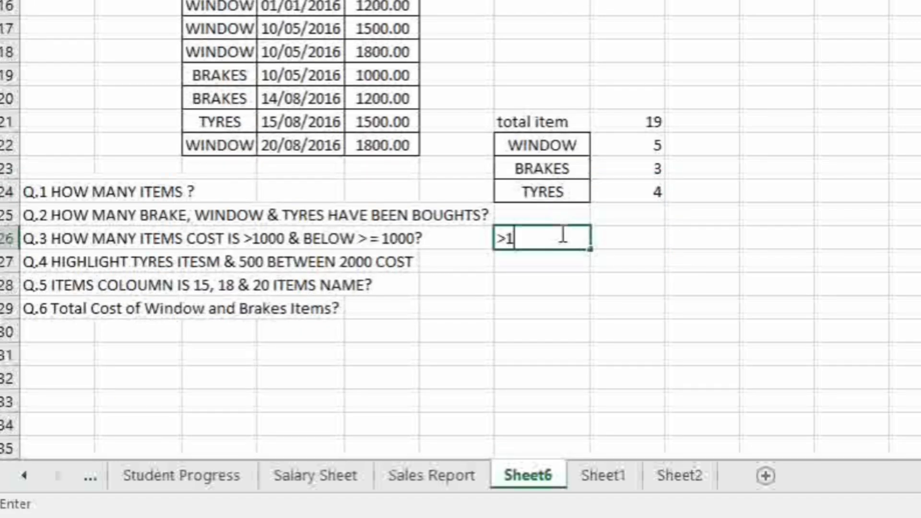
{"action": "type", "text": "000"}
{"action": "key", "text": "Return"}
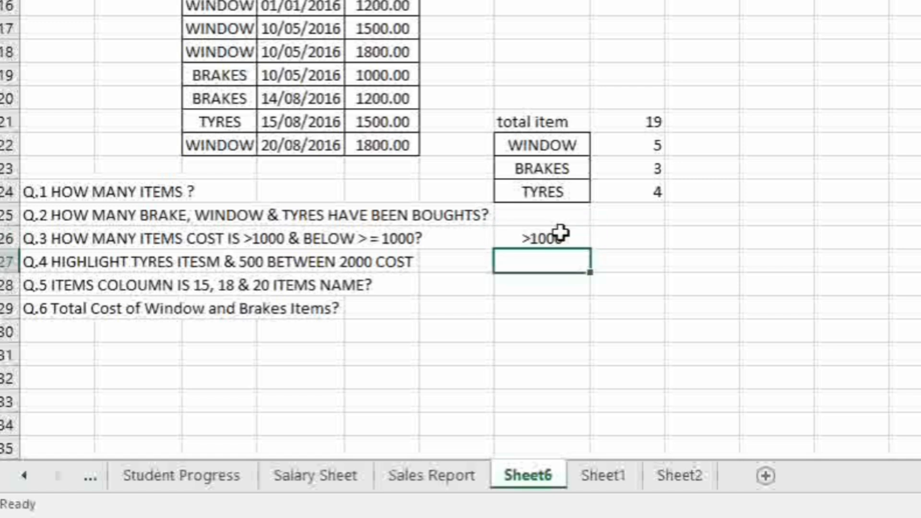
{"action": "type", "text": ">=1000"}
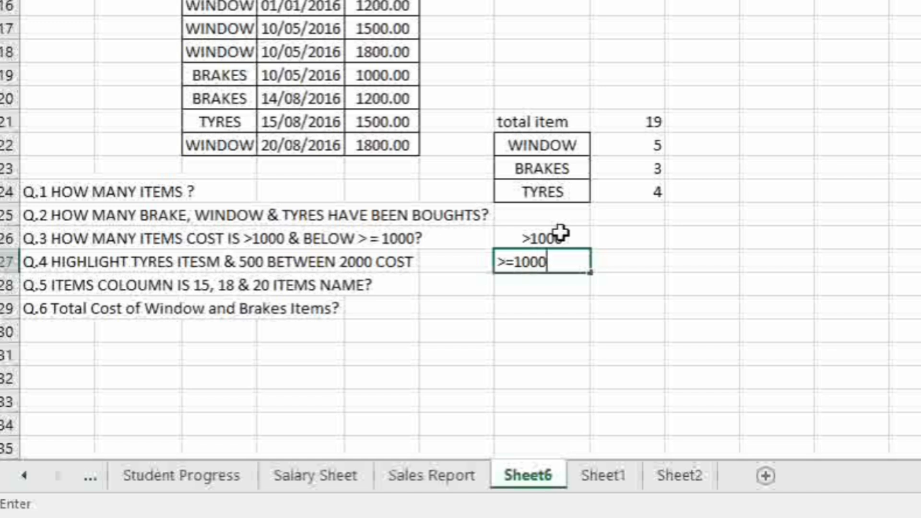
{"action": "key", "text": "Return"}
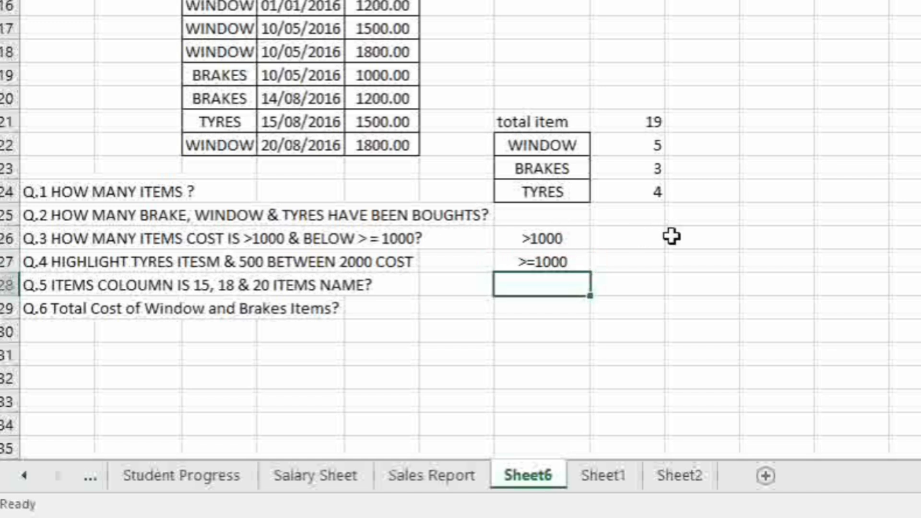
Step: Begin a COUNTIF formula in cell H26 with the cost values E4:E22 as its range
{"action": "left_click", "coordinate": [635, 236]}
{"action": "type", "text": "=coun"}
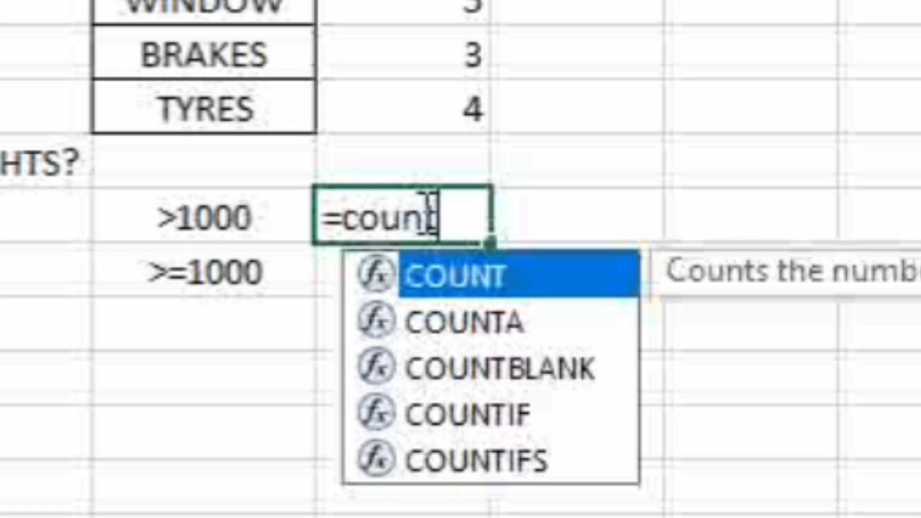
{"action": "type", "text": "ti"}
{"action": "key", "text": "Tab"}
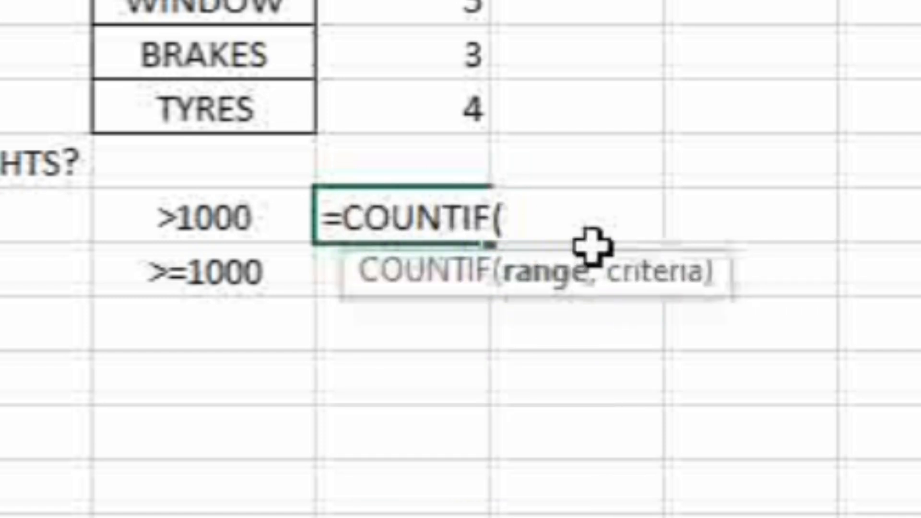
{"action": "scroll", "coordinate": [520, 298], "scroll_direction": "up", "scroll_amount": 3}
{"action": "scroll", "coordinate": [284, 174], "scroll_direction": "up", "scroll_amount": 5}
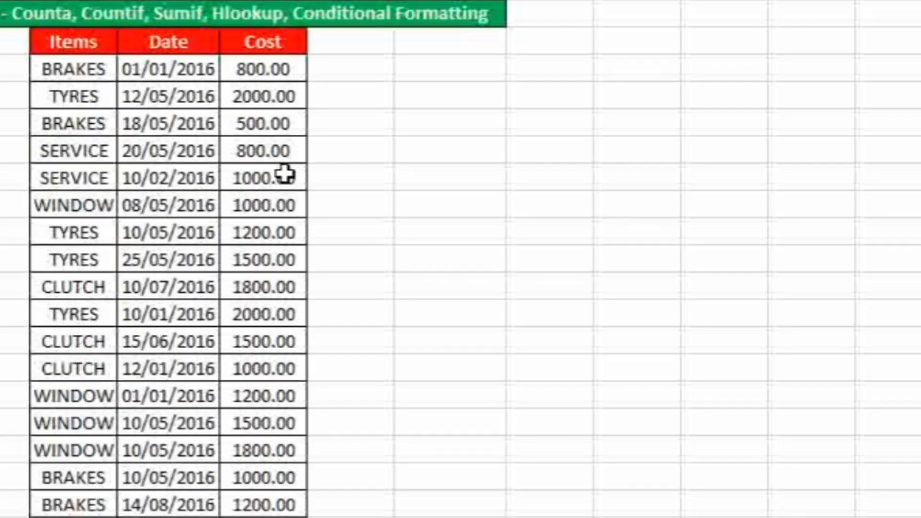
{"action": "left_click_drag", "start_coordinate": [263, 85], "coordinate": [263, 516]}
{"action": "scroll", "coordinate": [367, 222], "scroll_direction": "down", "scroll_amount": 5}
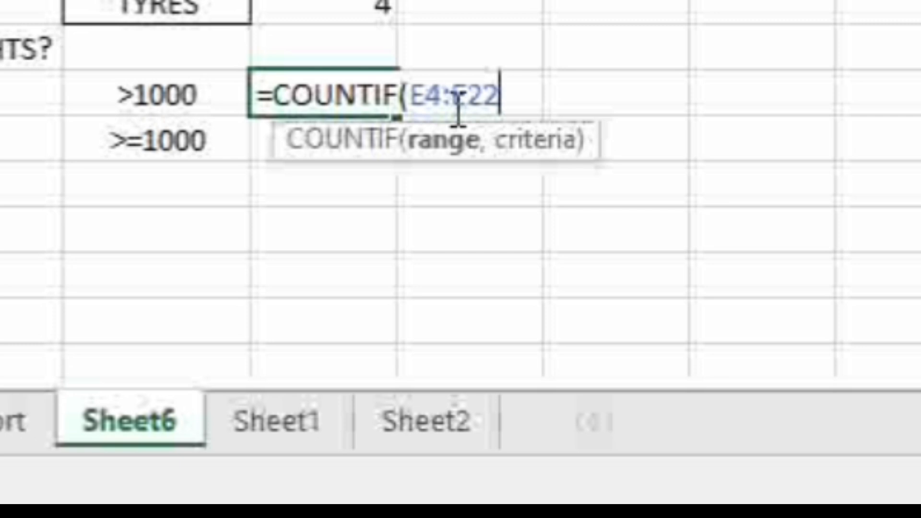
{"action": "type", "text": ","}
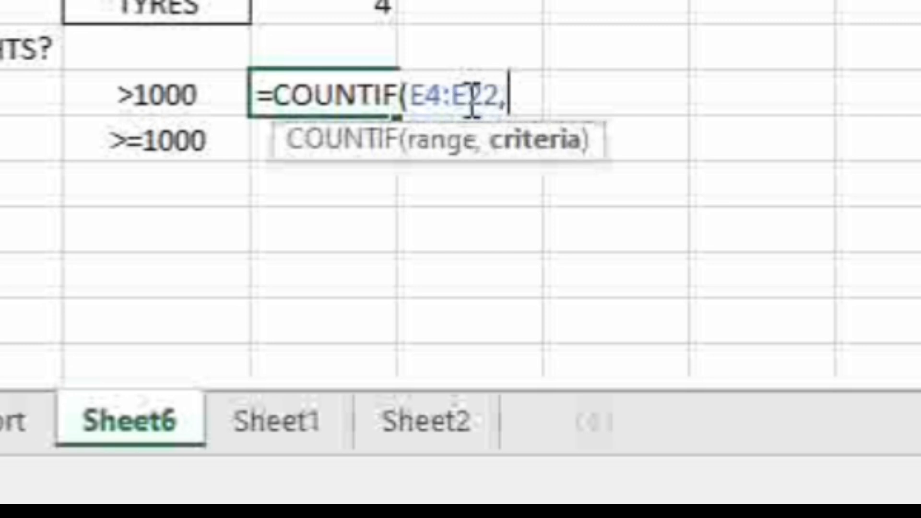
{"action": "left_click", "coordinate": [142, 101]}
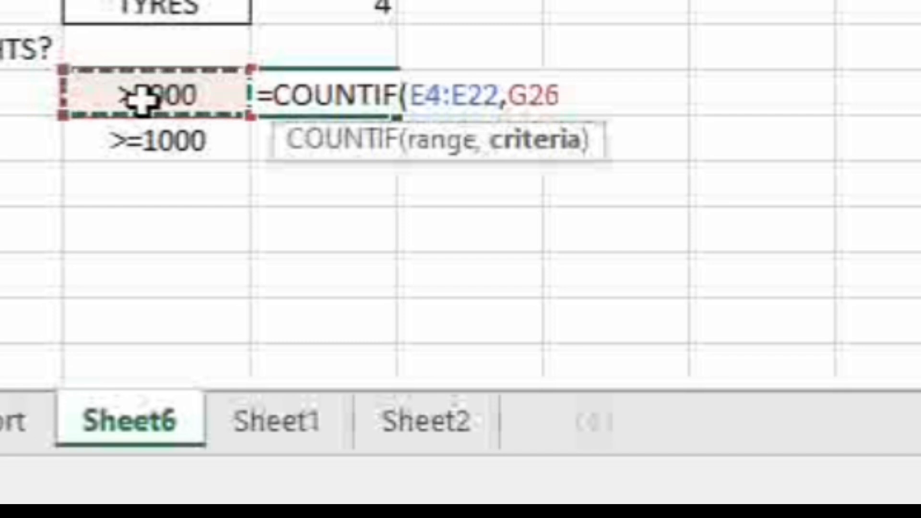
{"action": "key", "text": "BackSpace"}
{"action": "key", "text": "BackSpace"}
{"action": "key", "text": "BackSpace"}
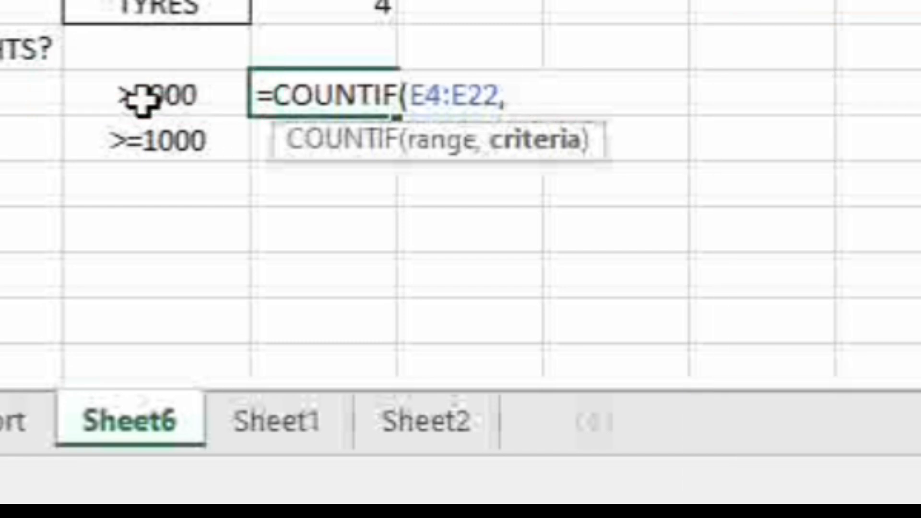
Step: Complete the COUNTIF formula in H26 with the criterion ">1000"
{"action": "type", "text": "\">"}
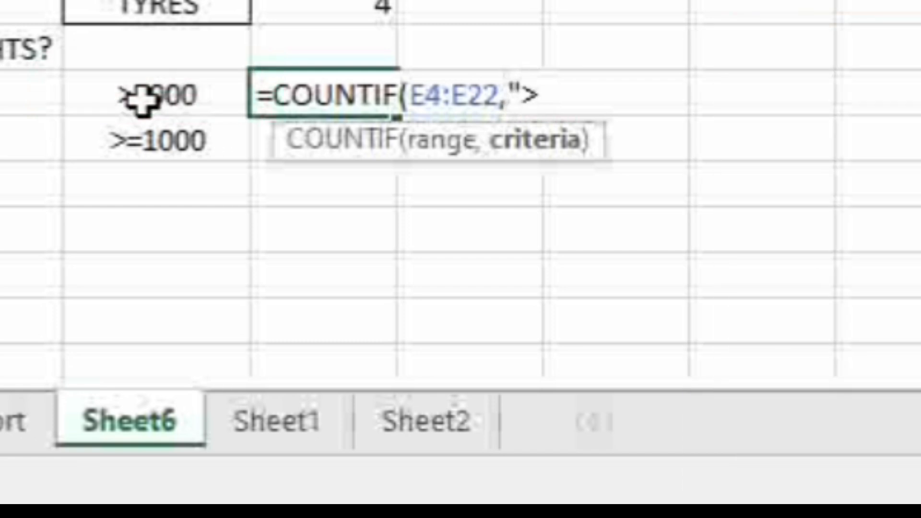
{"action": "type", "text": "1000"}
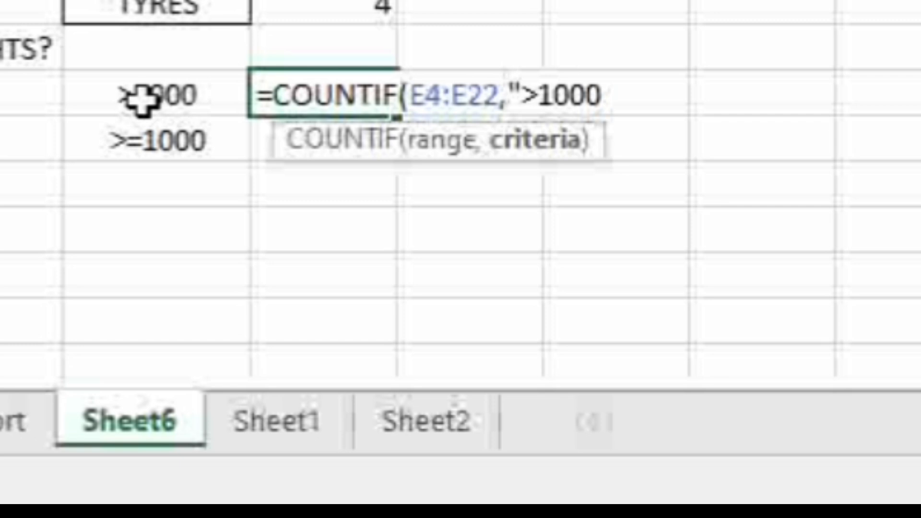
{"action": "type", "text": "\""}
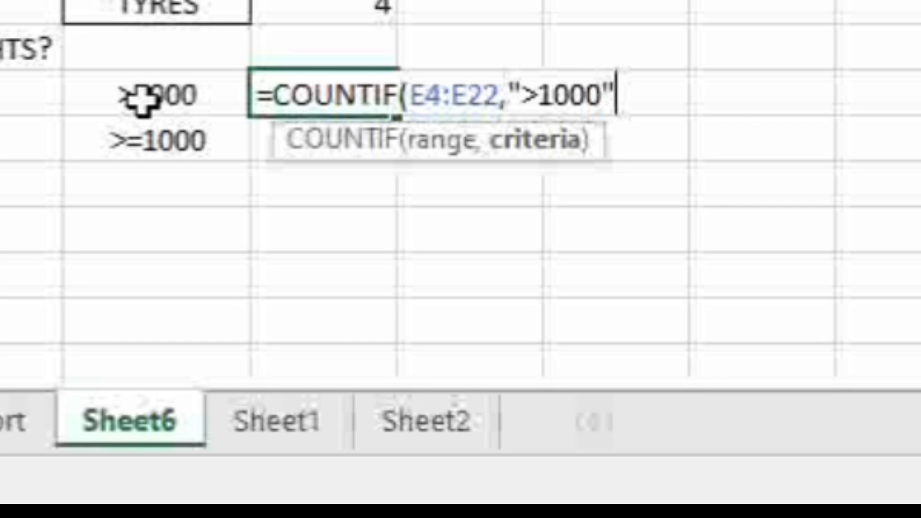
{"action": "type", "text": ")"}
{"action": "key", "text": "Return"}
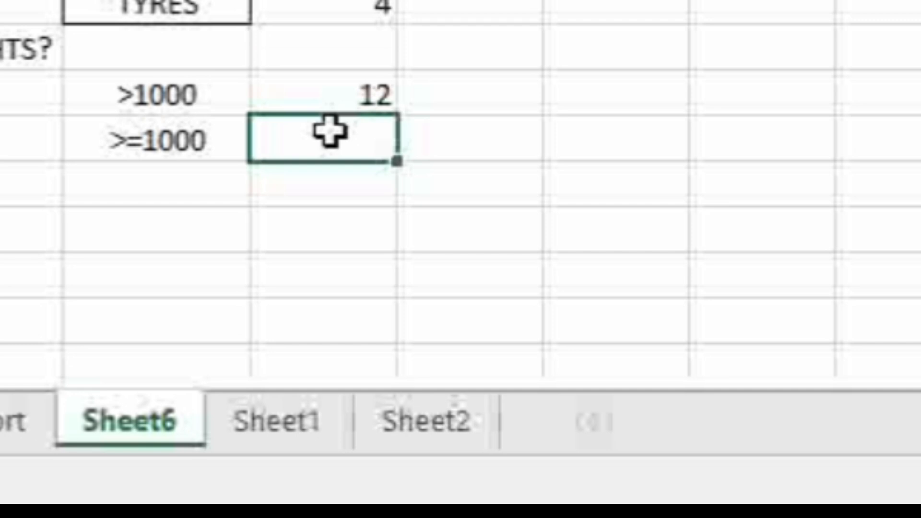
Step: Count the costs of at least 1000 in cell H27 with the formula =COUNTIF(E4:E22,G27)
{"action": "type", "text": "=coun"}
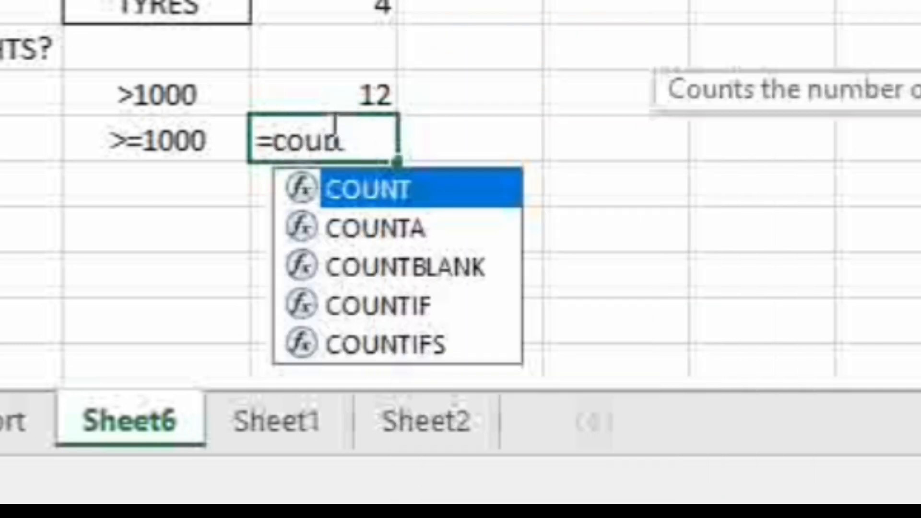
{"action": "key", "text": "Down"}
{"action": "key", "text": "Down"}
{"action": "key", "text": "Down"}
{"action": "key", "text": "Tab"}
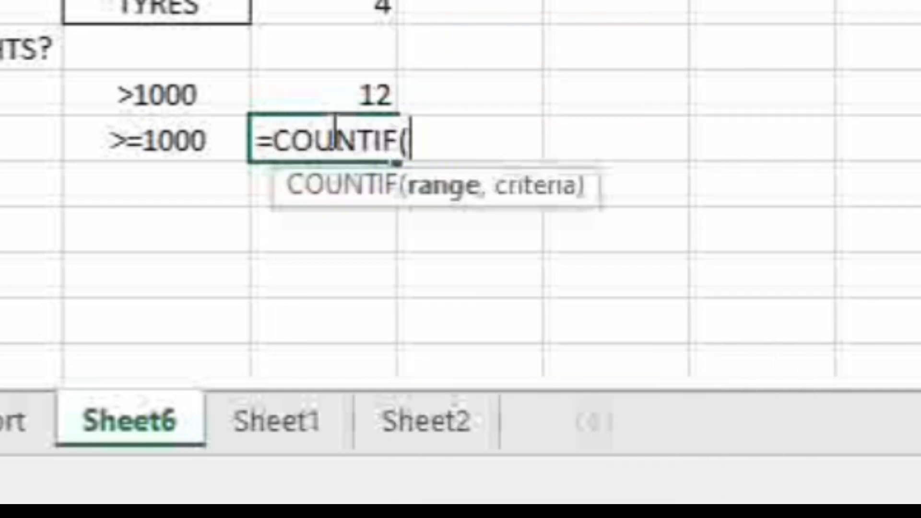
{"action": "scroll", "coordinate": [469, 164], "scroll_direction": "up", "scroll_amount": 3}
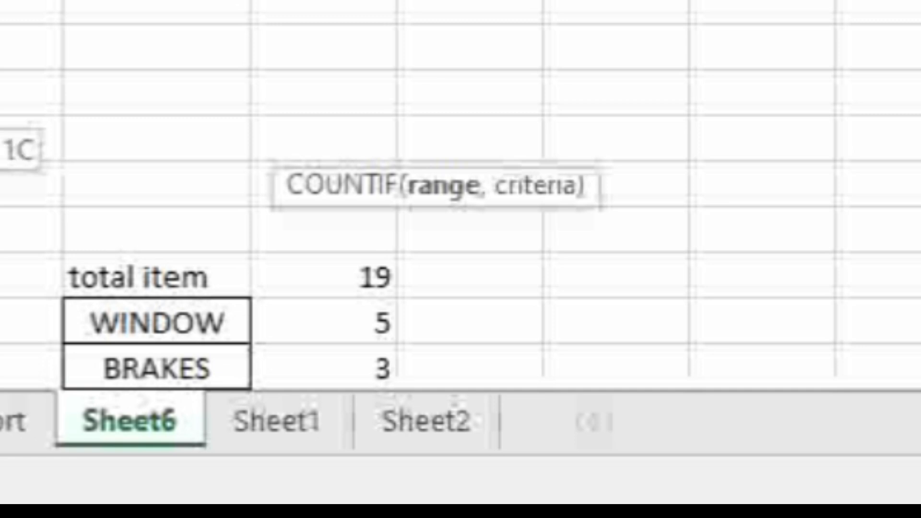
{"action": "left_click_drag", "start_coordinate": [0, 139], "coordinate": [0, 367]}
{"action": "type", "text": ","}
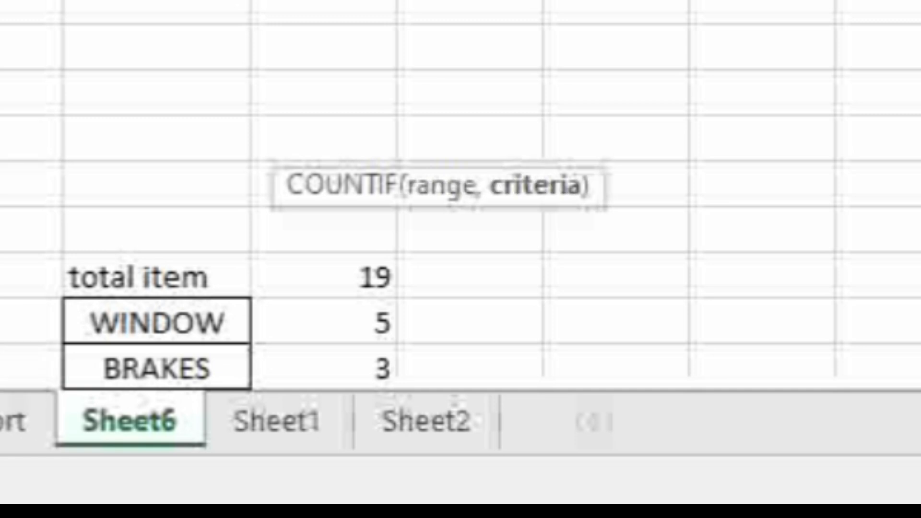
{"action": "scroll", "coordinate": [453, 123], "scroll_direction": "down", "scroll_amount": 3}
{"action": "left_click", "coordinate": [158, 140]}
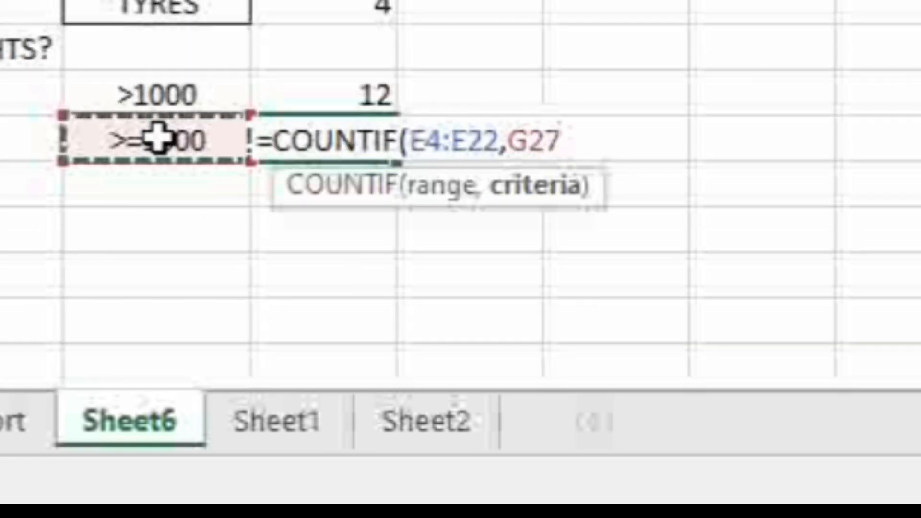
{"action": "type", "text": ")"}
{"action": "key", "text": "Return"}
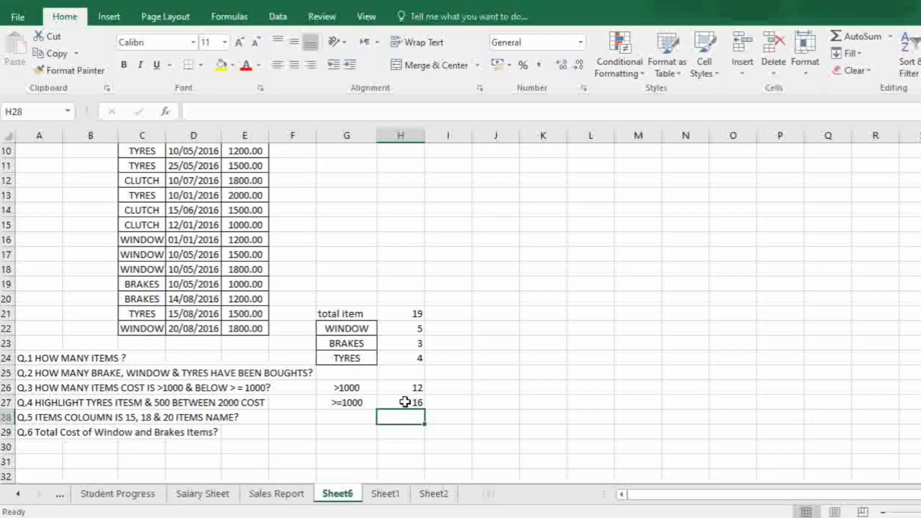
Step: Check the >1000 and >=1000 count formulas in H26 and H27 against their criteria and the cost column
{"action": "left_click", "coordinate": [365, 140]}
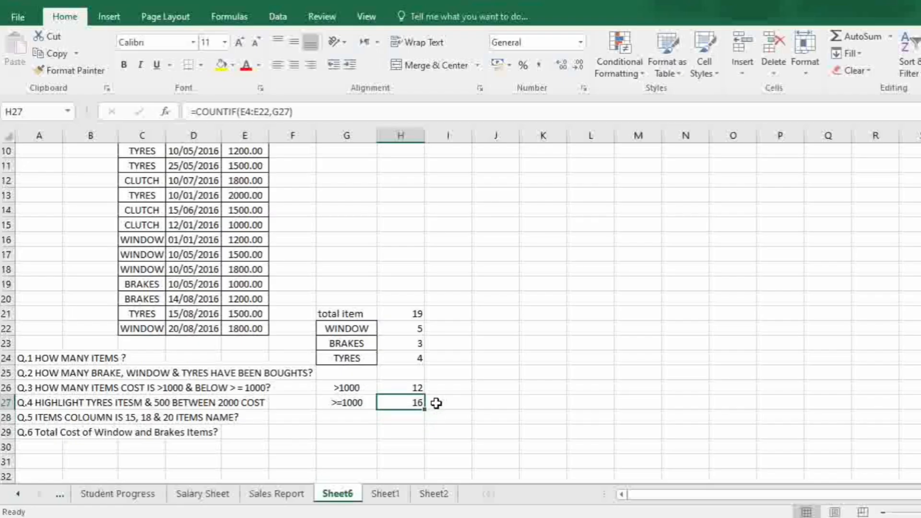
{"action": "scroll", "coordinate": [399, 403], "scroll_direction": "up", "scroll_amount": 3}
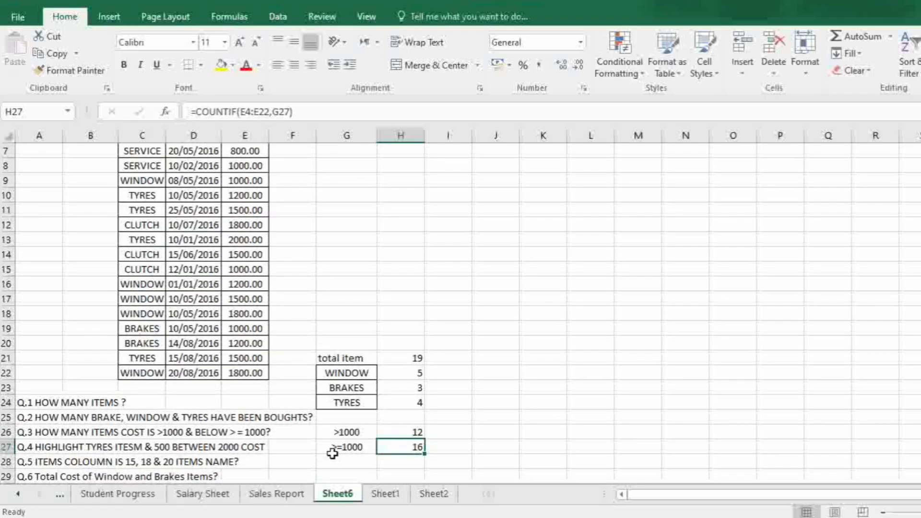
{"action": "scroll", "coordinate": [305, 410], "scroll_direction": "up", "scroll_amount": 2}
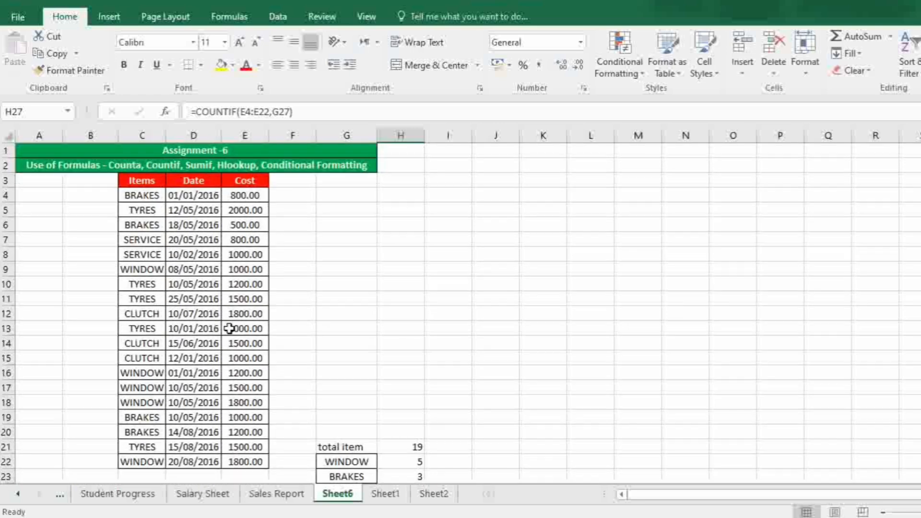
{"action": "scroll", "coordinate": [389, 439], "scroll_direction": "down", "scroll_amount": 2}
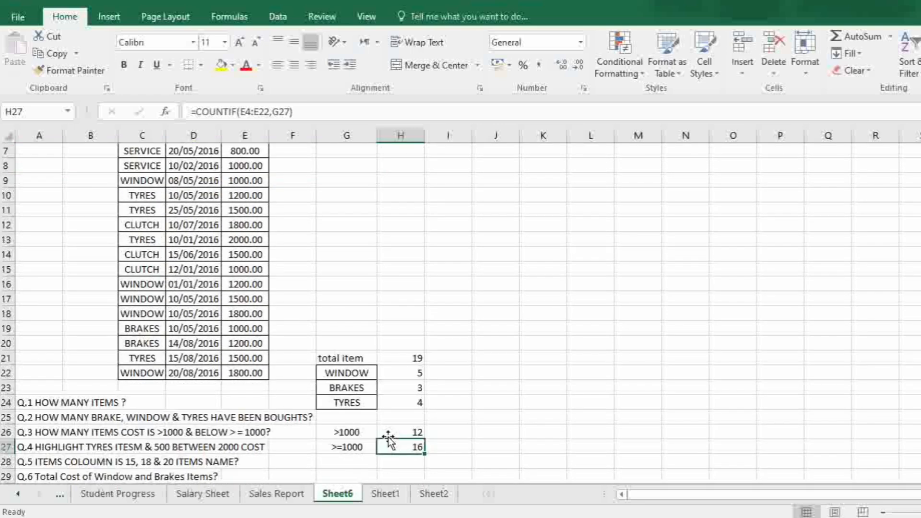
{"action": "left_click", "coordinate": [331, 435]}
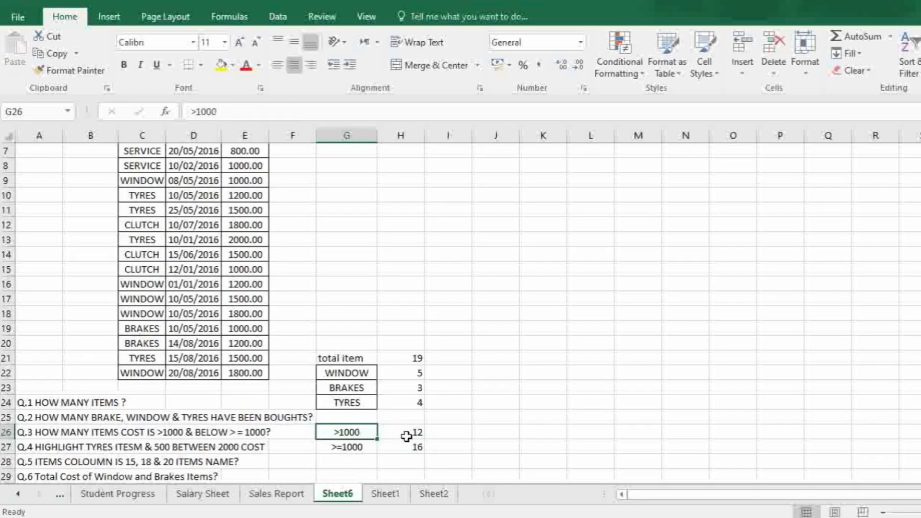
{"action": "left_click", "coordinate": [410, 435]}
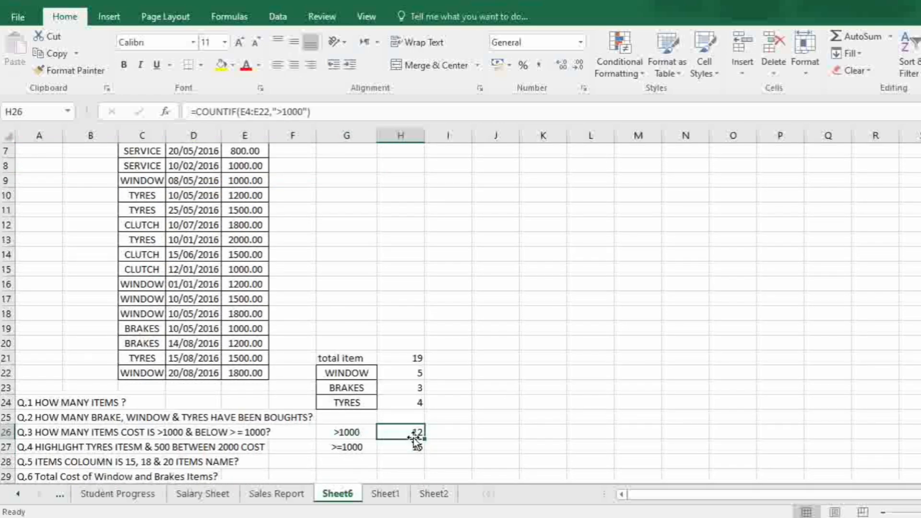
{"action": "left_click", "coordinate": [347, 449]}
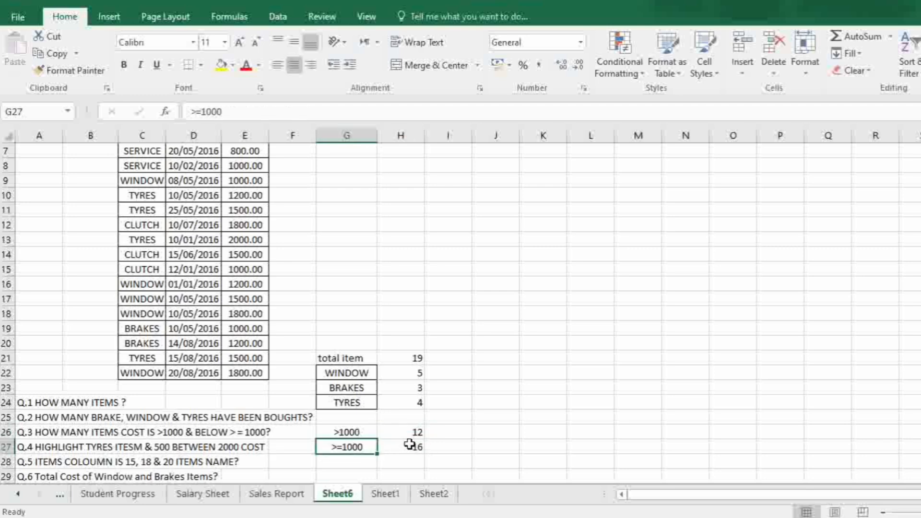
Step: Highlight the items in C4:C22 containing the text "tyre" with Light Red Fill with Dark Red Text, as Q.4 asks
{"action": "scroll", "coordinate": [409, 445], "scroll_direction": "down", "scroll_amount": 2}
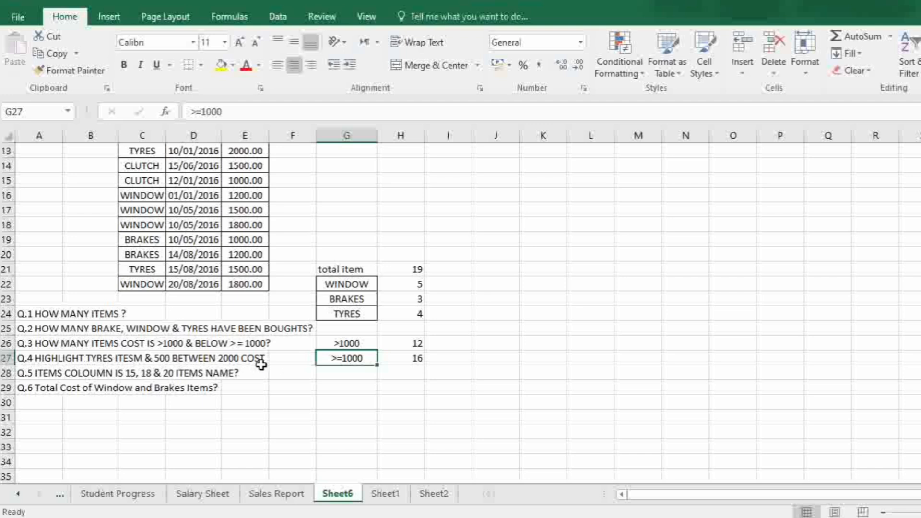
{"action": "left_click", "coordinate": [71, 359]}
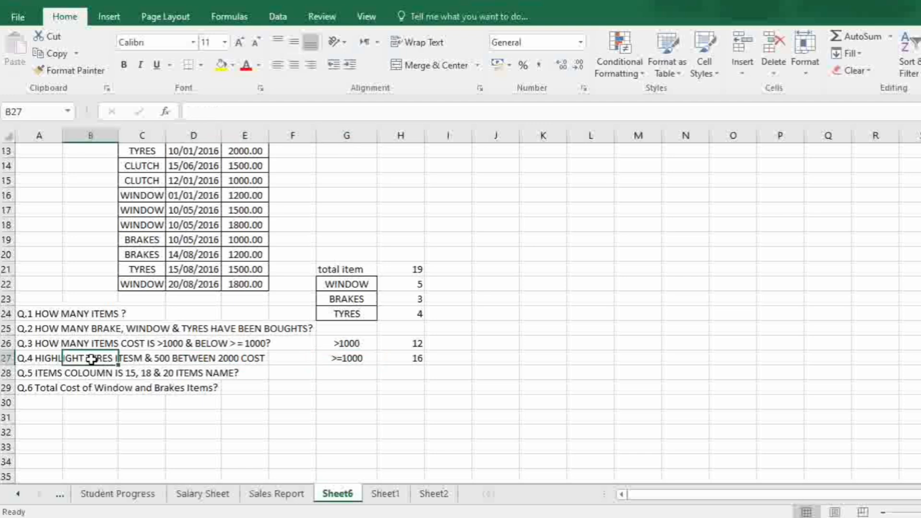
{"action": "left_click", "coordinate": [45, 358]}
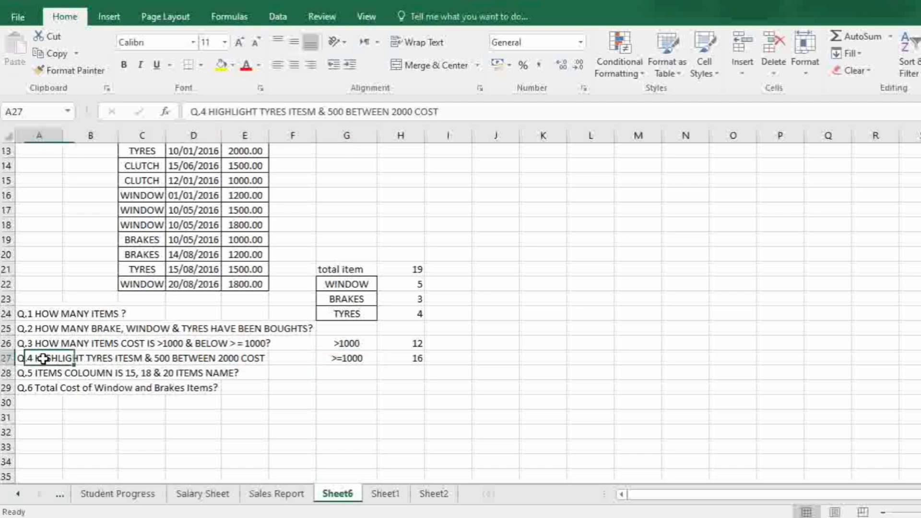
{"action": "left_click", "coordinate": [93, 359]}
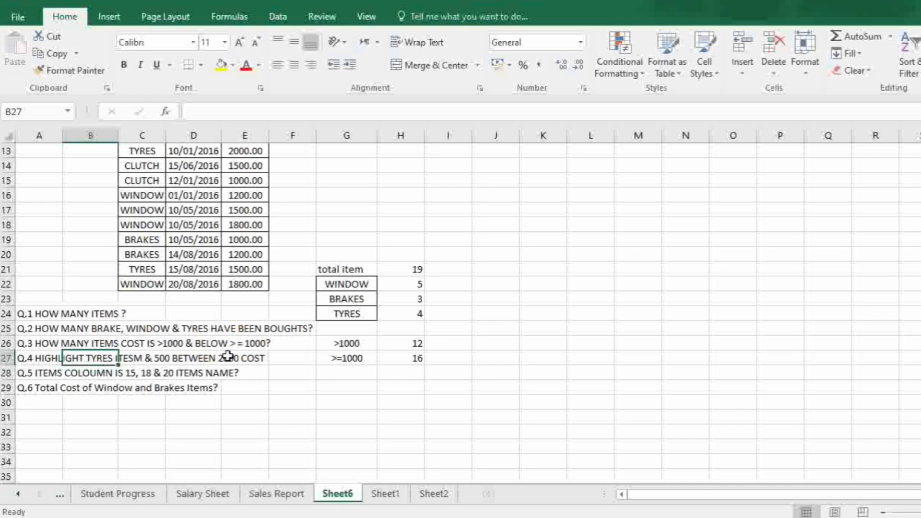
{"action": "scroll", "coordinate": [228, 356], "scroll_direction": "up", "scroll_amount": 4}
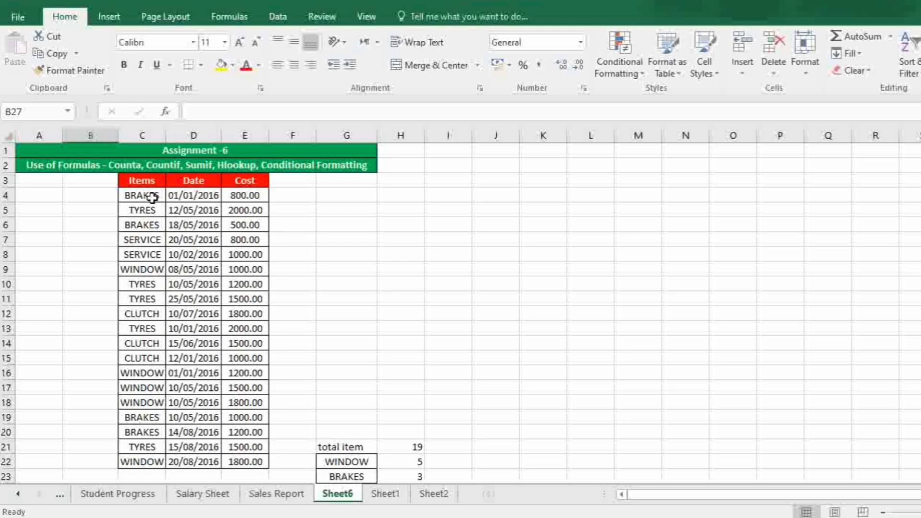
{"action": "left_click_drag", "start_coordinate": [141, 197], "coordinate": [141, 459]}
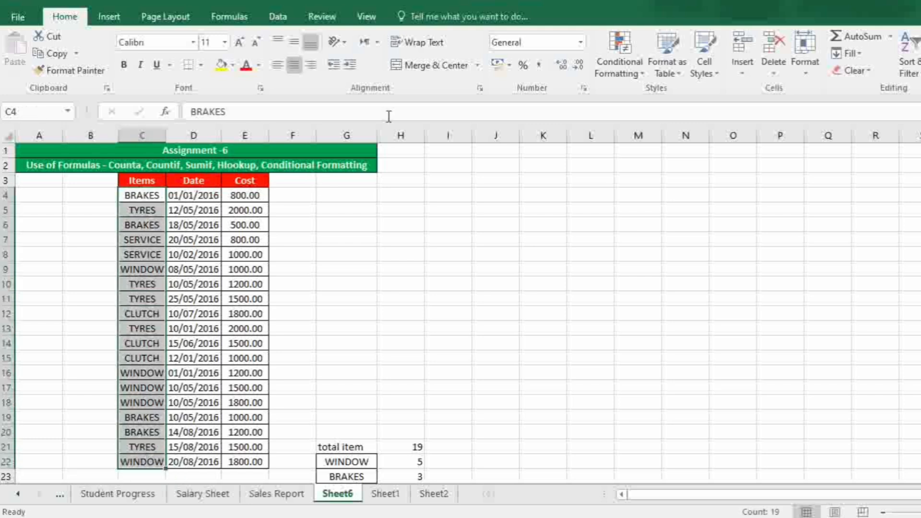
{"action": "left_click", "coordinate": [632, 76]}
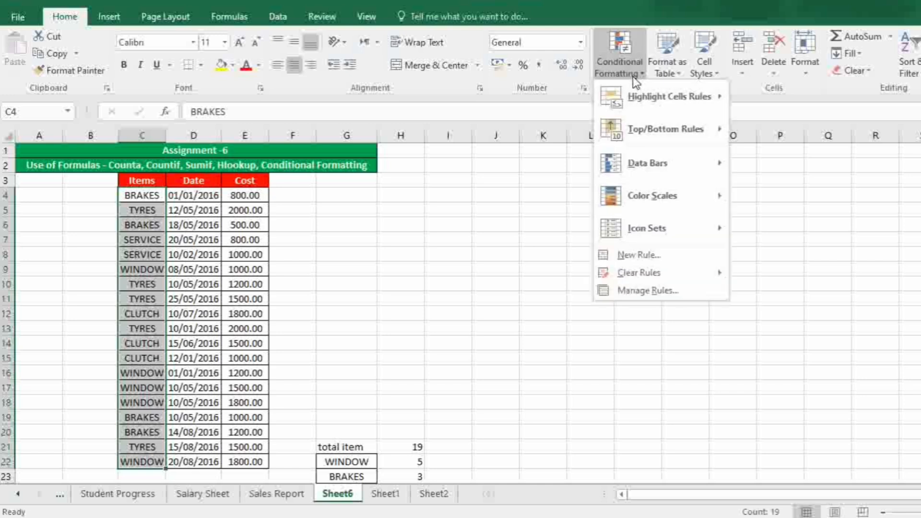
{"action": "mouse_move", "coordinate": [685, 104]}
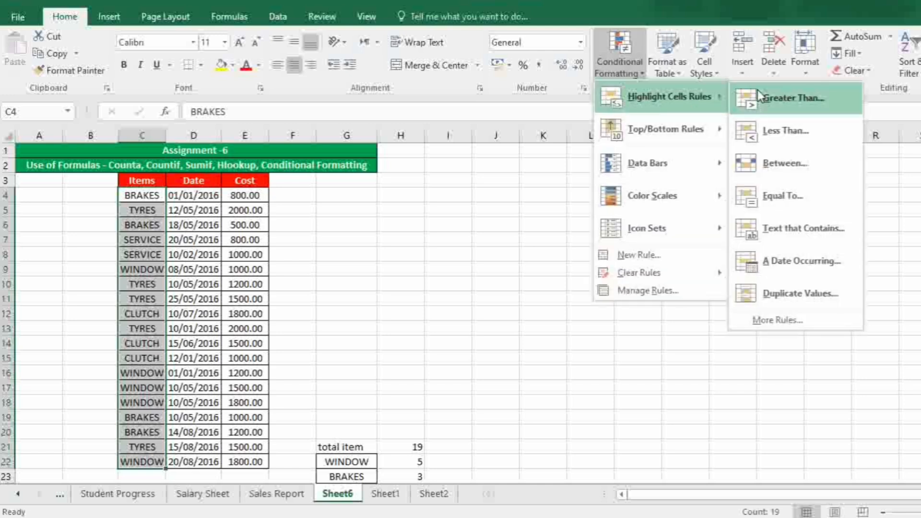
{"action": "left_click", "coordinate": [784, 229]}
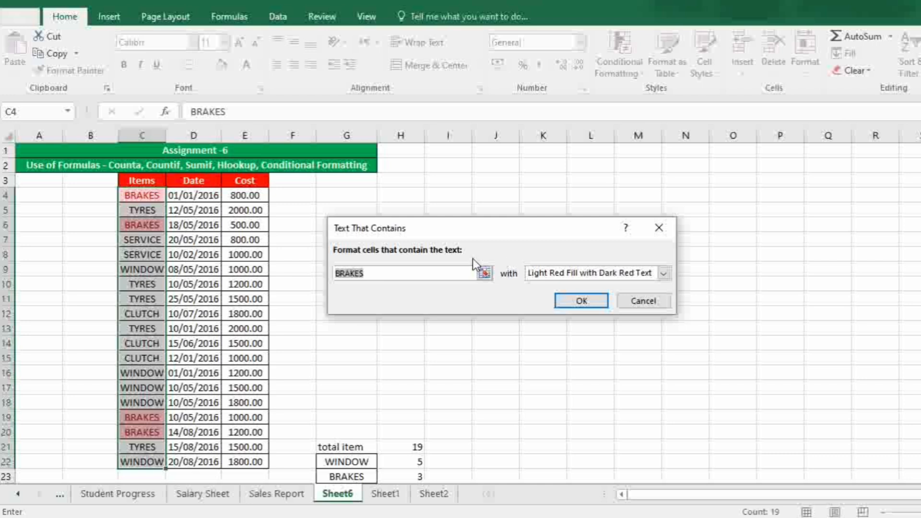
{"action": "type", "text": "ty"}
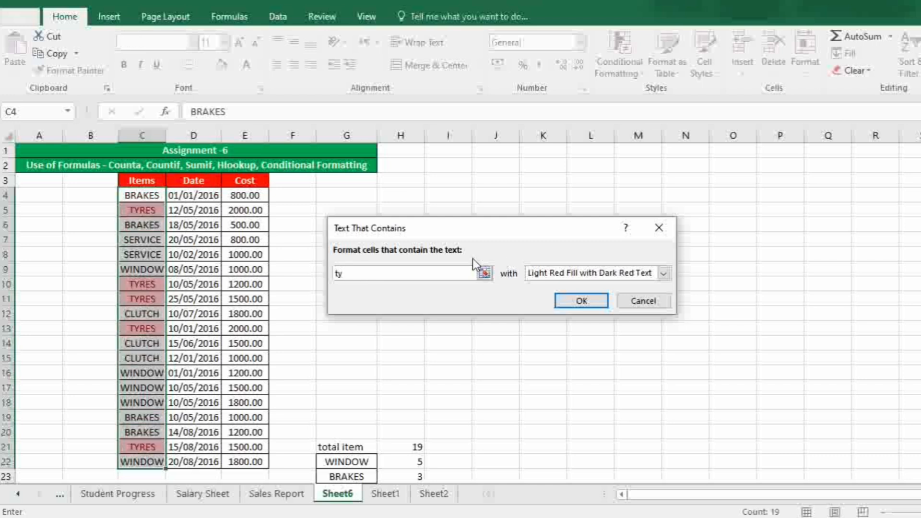
{"action": "type", "text": "re"}
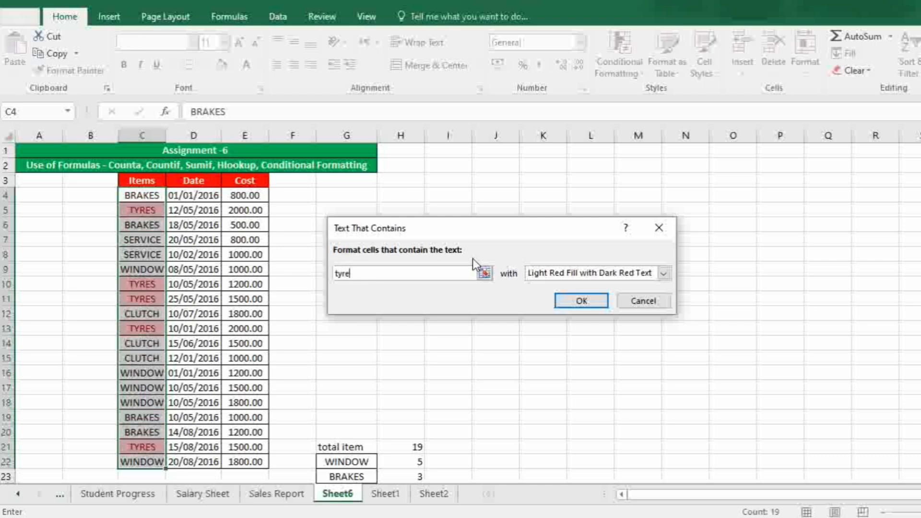
{"action": "left_click", "coordinate": [581, 301]}
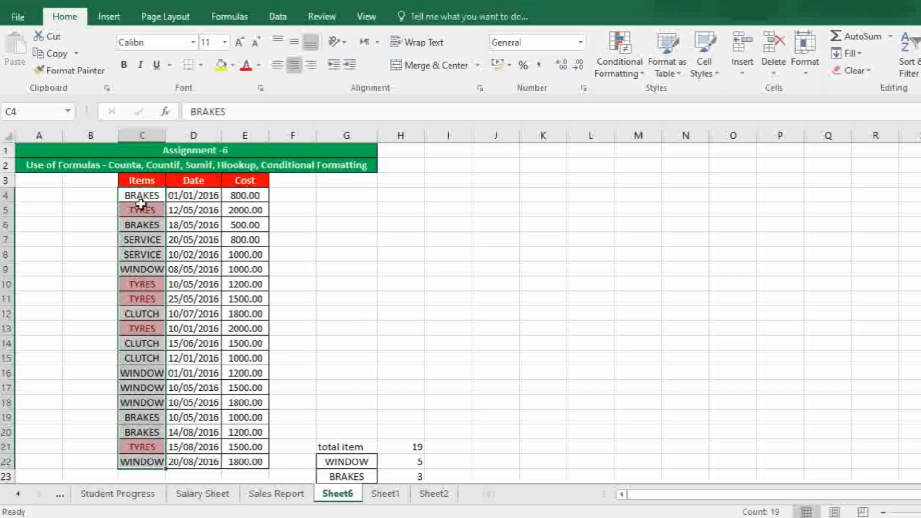
Step: Examine the highlighted TYRES entries in the Items column and their corresponding costs
{"action": "left_click", "coordinate": [132, 284]}
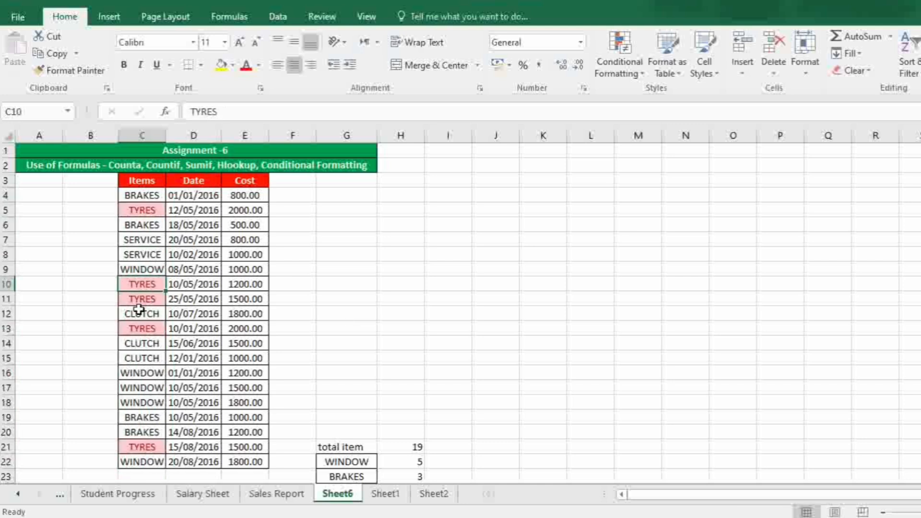
{"action": "key", "text": "Down"}
{"action": "left_click", "coordinate": [138, 448]}
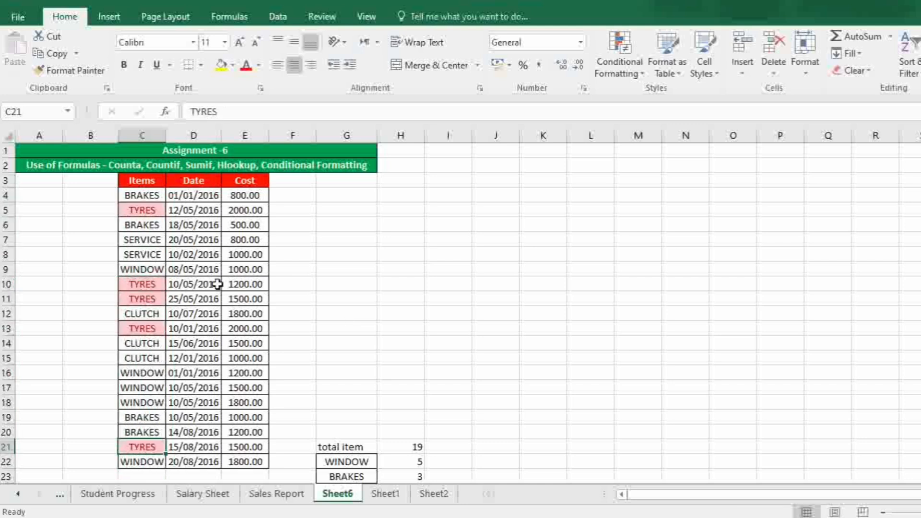
{"action": "left_click", "coordinate": [231, 211]}
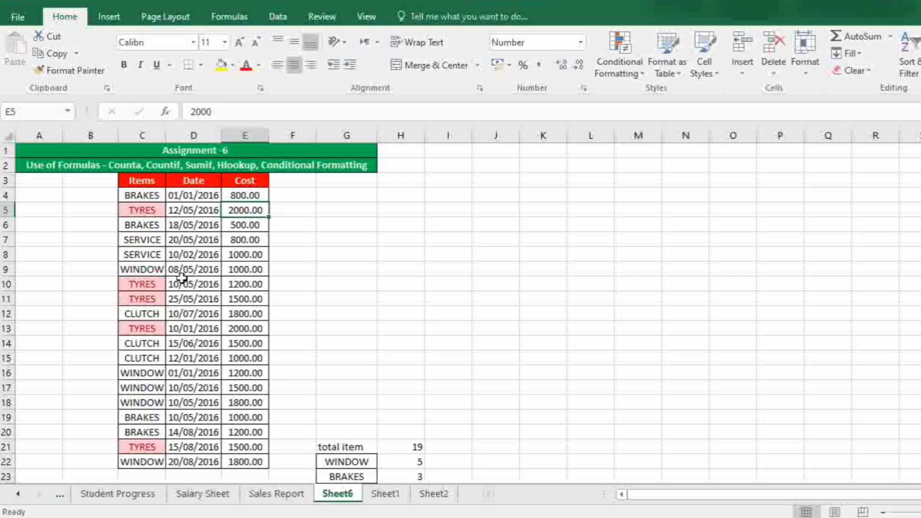
{"action": "left_click", "coordinate": [244, 286]}
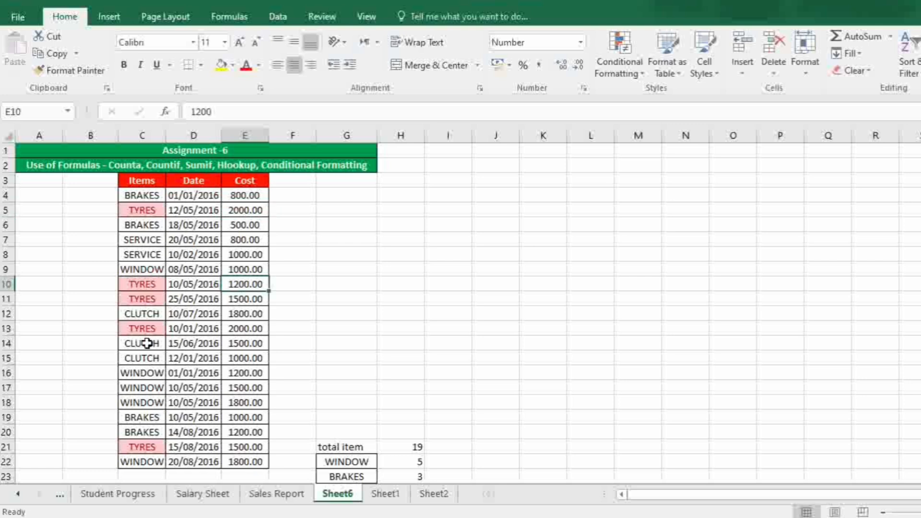
{"action": "left_click", "coordinate": [253, 299]}
{"action": "left_click", "coordinate": [243, 328]}
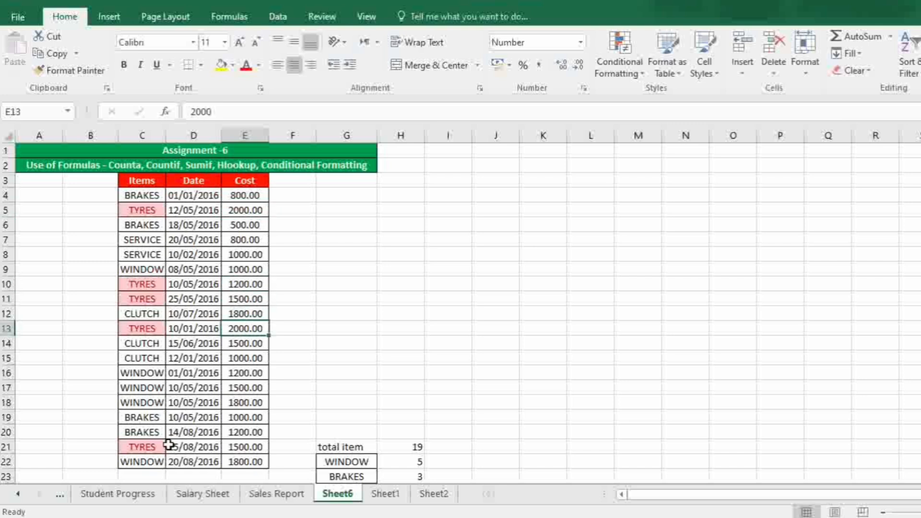
{"action": "left_click", "coordinate": [250, 446]}
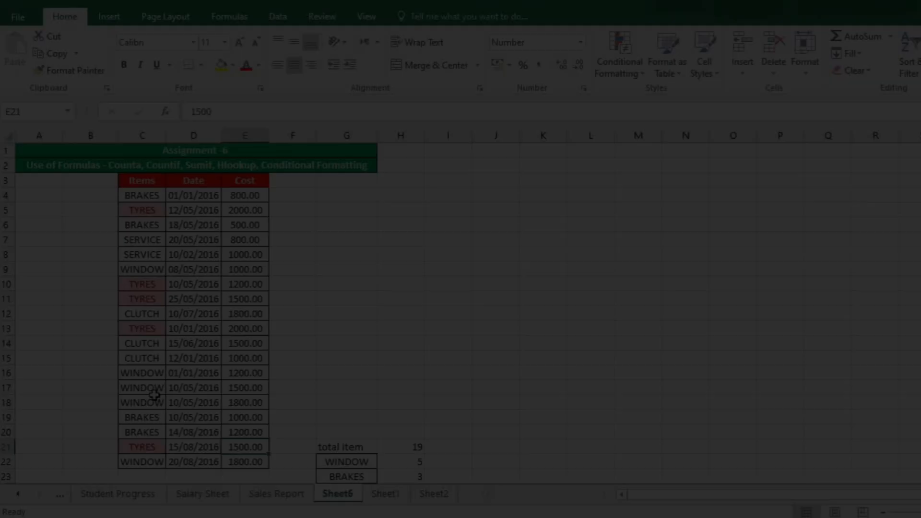
Step: Read the remaining assignment questions below the table and compare them with the item list
{"action": "scroll", "coordinate": [164, 353], "scroll_direction": "down", "scroll_amount": 4}
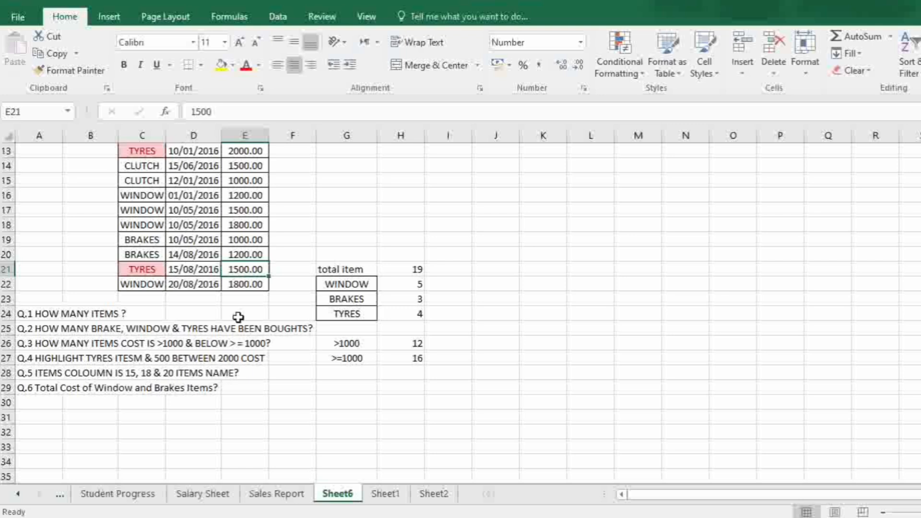
{"action": "scroll", "coordinate": [235, 315], "scroll_direction": "up", "scroll_amount": 4}
{"action": "scroll", "coordinate": [227, 298], "scroll_direction": "down", "scroll_amount": 2}
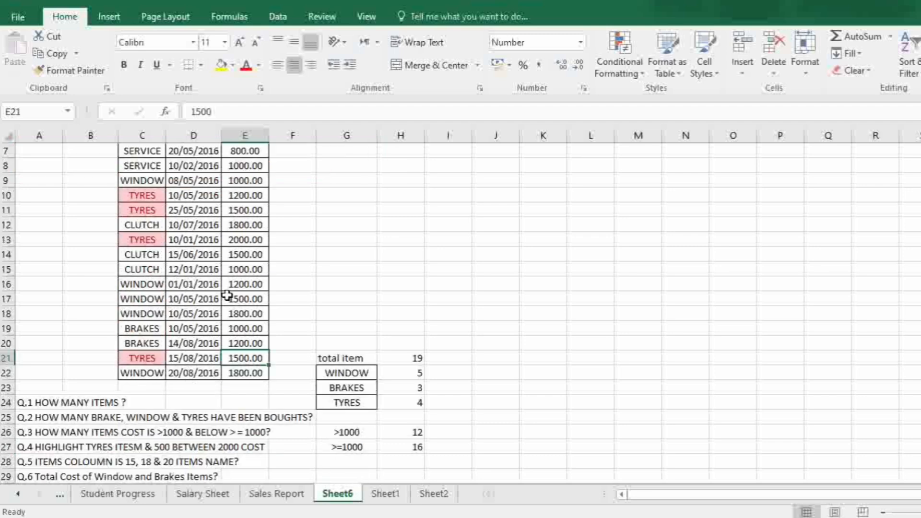
{"action": "scroll", "coordinate": [153, 303], "scroll_direction": "up", "scroll_amount": 2}
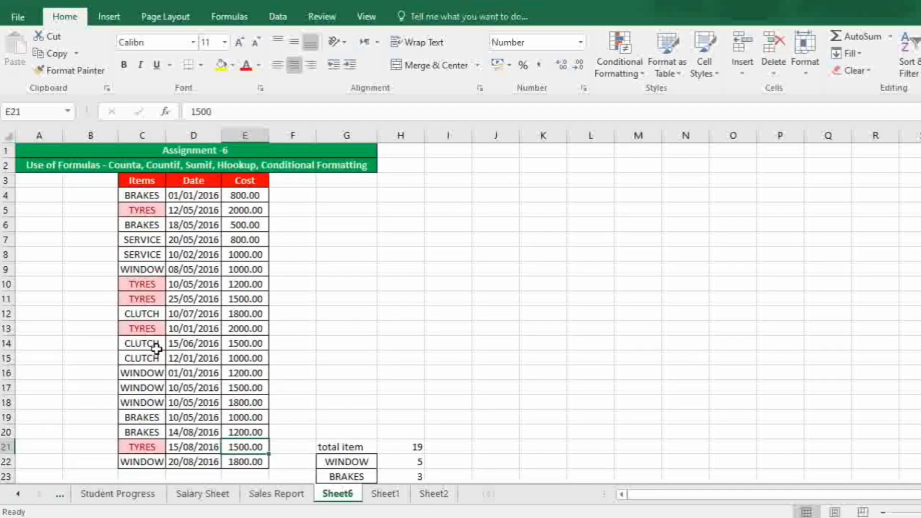
{"action": "scroll", "coordinate": [151, 423], "scroll_direction": "down", "scroll_amount": 2}
{"action": "scroll", "coordinate": [239, 451], "scroll_direction": "down", "scroll_amount": 2}
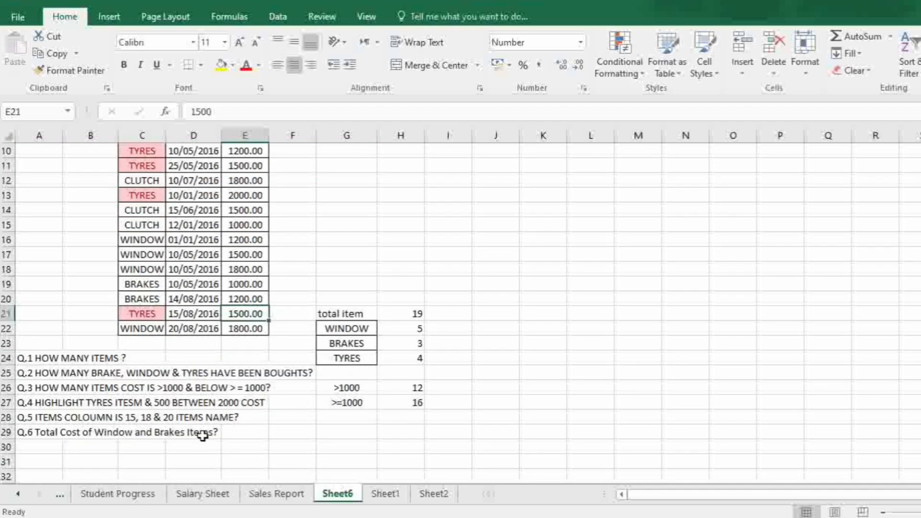
{"action": "scroll", "coordinate": [244, 412], "scroll_direction": "up", "scroll_amount": 4}
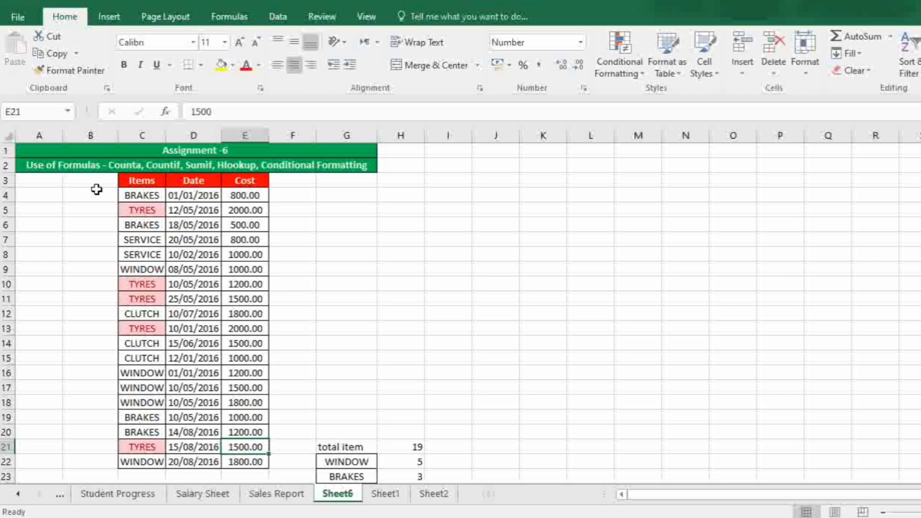
Step: Enter the column heading Sr.No in cell B3, beside the Items heading
{"action": "left_click", "coordinate": [93, 181]}
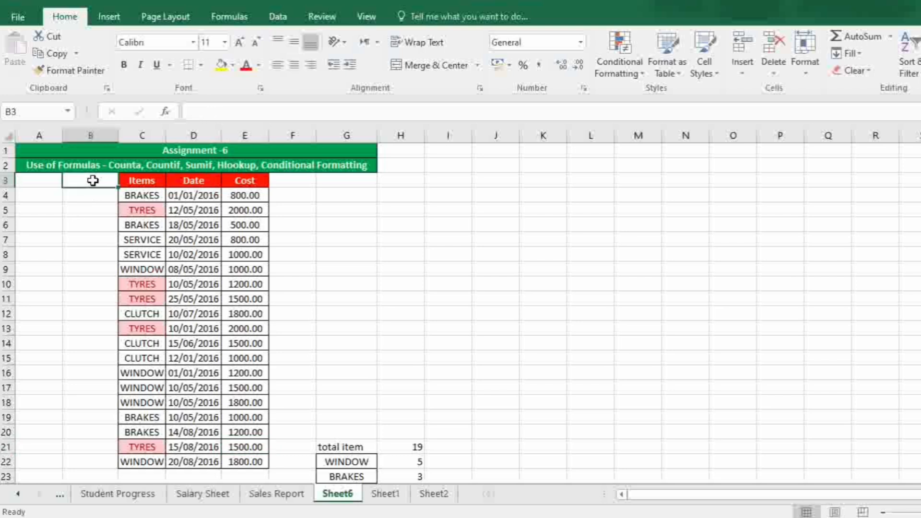
{"action": "type", "text": "sr.No"}
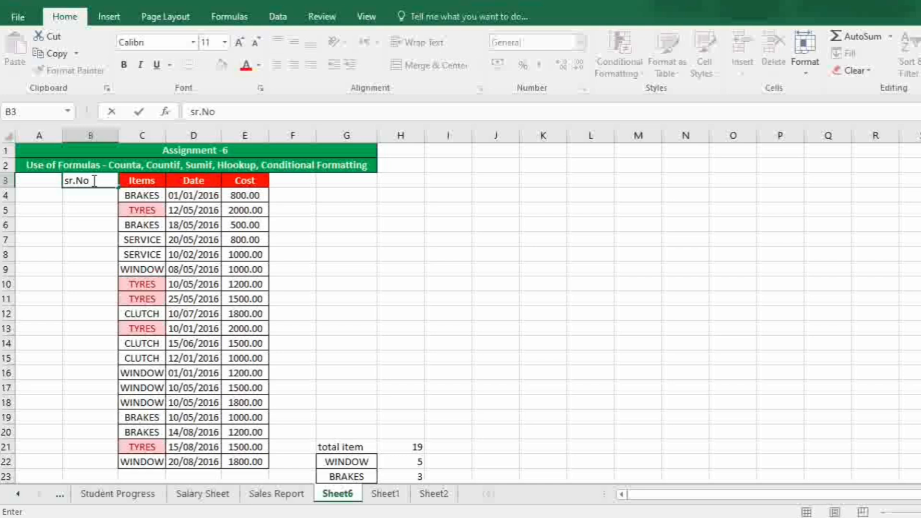
{"action": "key", "text": "Return"}
{"action": "left_click", "coordinate": [92, 181]}
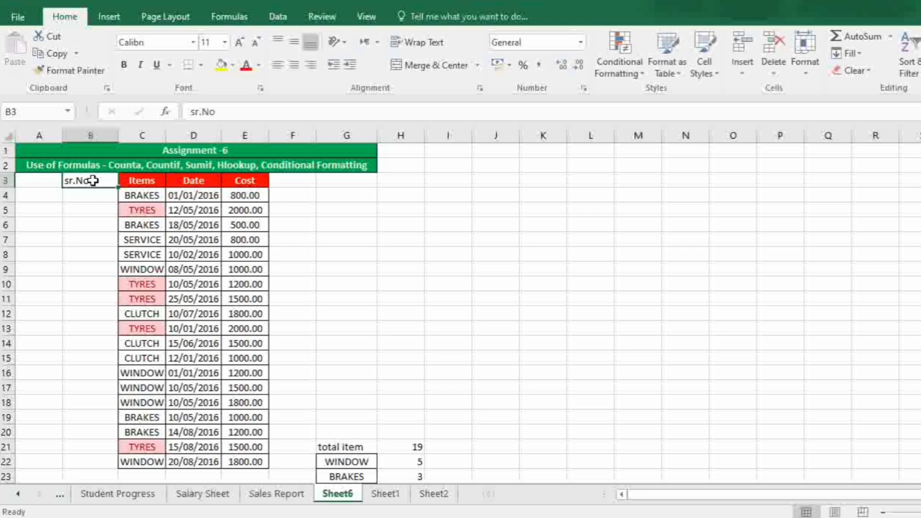
{"action": "type", "text": "Sr"}
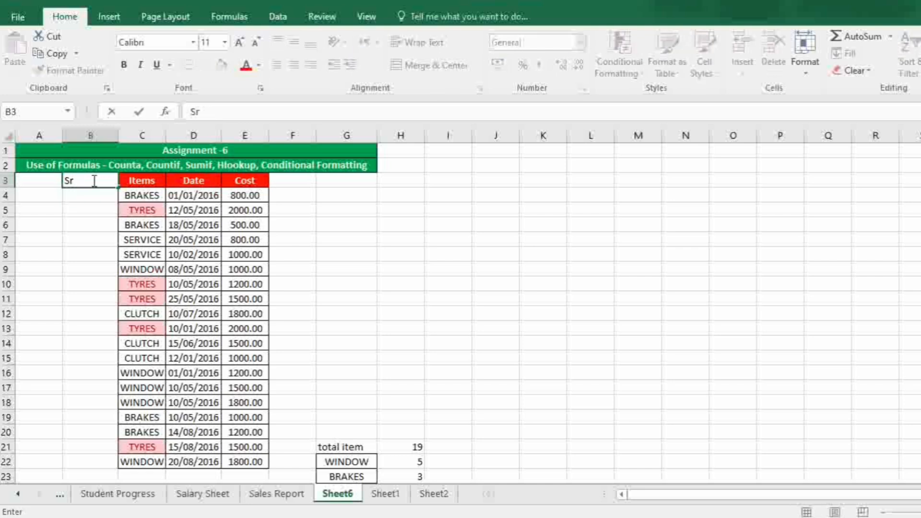
{"action": "type", "text": ".No"}
{"action": "key", "text": "Return"}
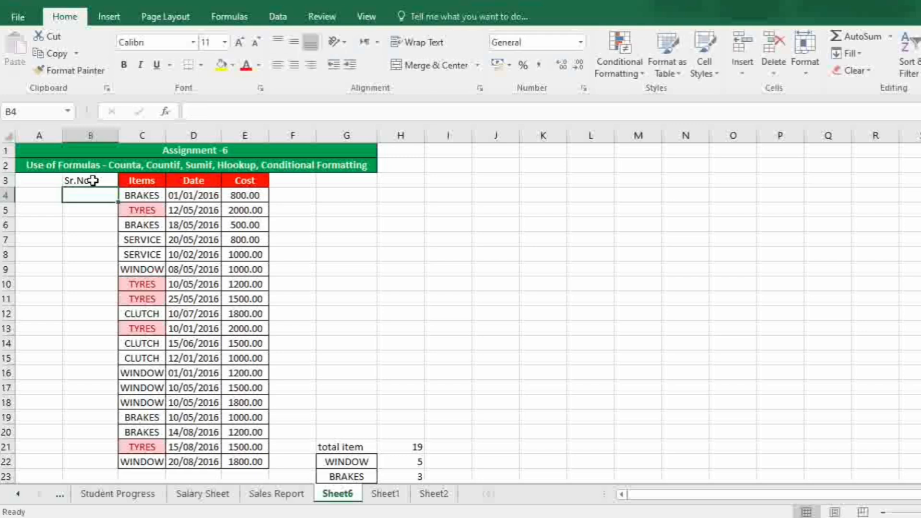
Step: Number the item rows in the Sr.No column from 1 to 19, filling B4:B22 as a series
{"action": "type", "text": "1"}
{"action": "key", "text": "Return"}
{"action": "type", "text": "2"}
{"action": "key", "text": "Return"}
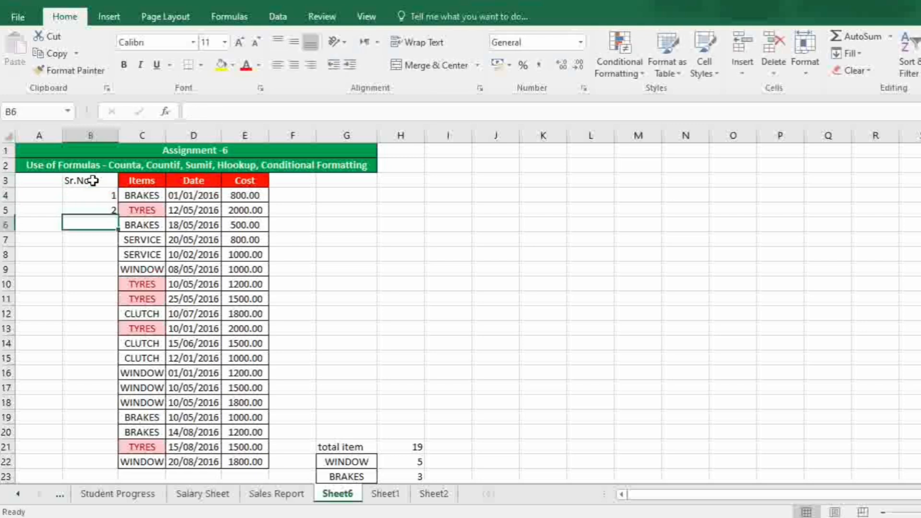
{"action": "left_click", "coordinate": [106, 199]}
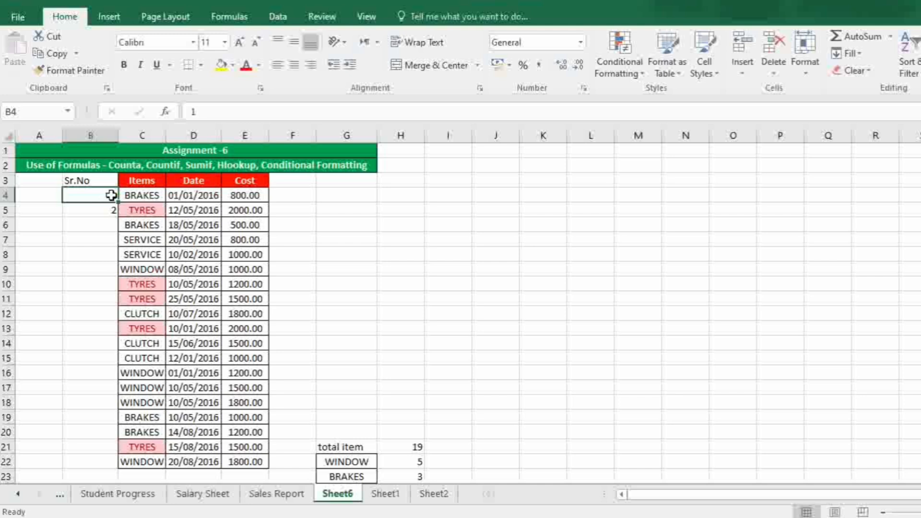
{"action": "left_click_drag", "start_coordinate": [111, 195], "coordinate": [96, 463]}
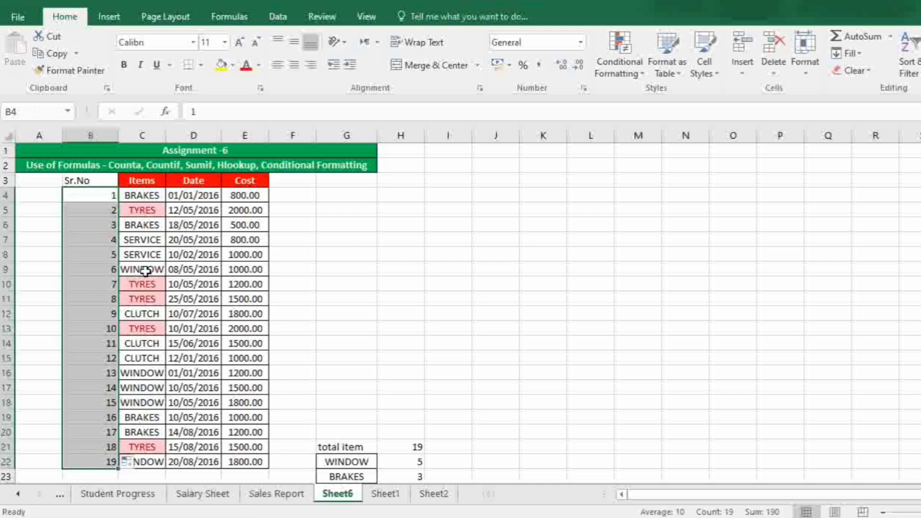
Step: Copy the formatting of the Items heading onto the Sr.No heading in B3
{"action": "left_click", "coordinate": [90, 180]}
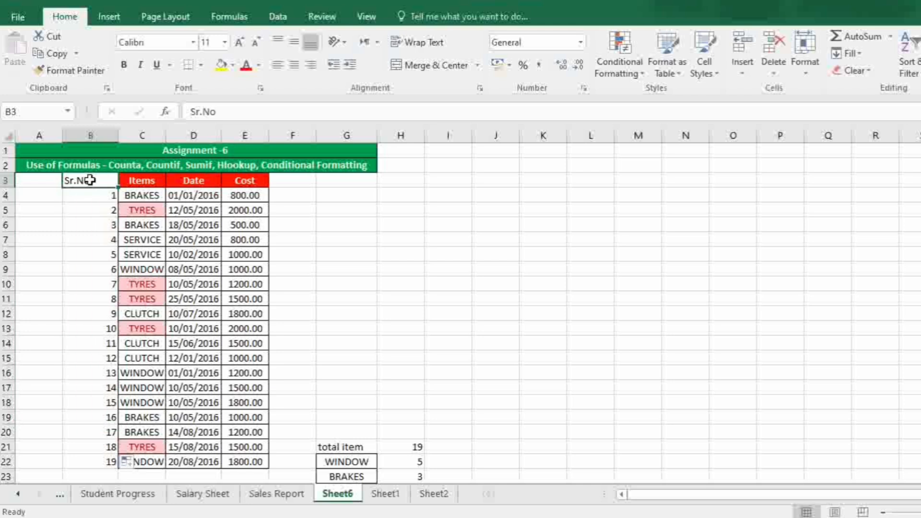
{"action": "left_click", "coordinate": [140, 180]}
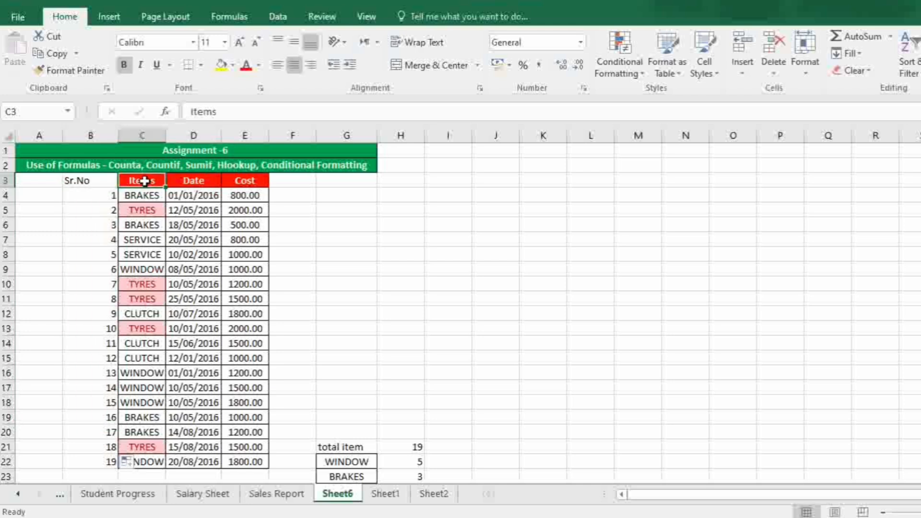
{"action": "left_click", "coordinate": [72, 70]}
{"action": "left_click", "coordinate": [85, 180]}
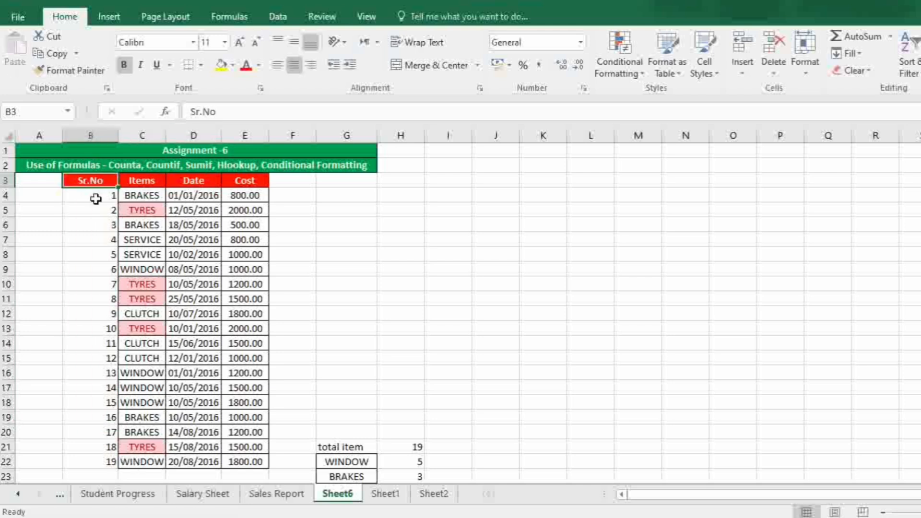
Step: Apply All Borders to the Sr.No column, cells B3:B22
{"action": "left_click_drag", "start_coordinate": [94, 196], "coordinate": [101, 462]}
{"action": "left_click_drag", "start_coordinate": [82, 180], "coordinate": [99, 460]}
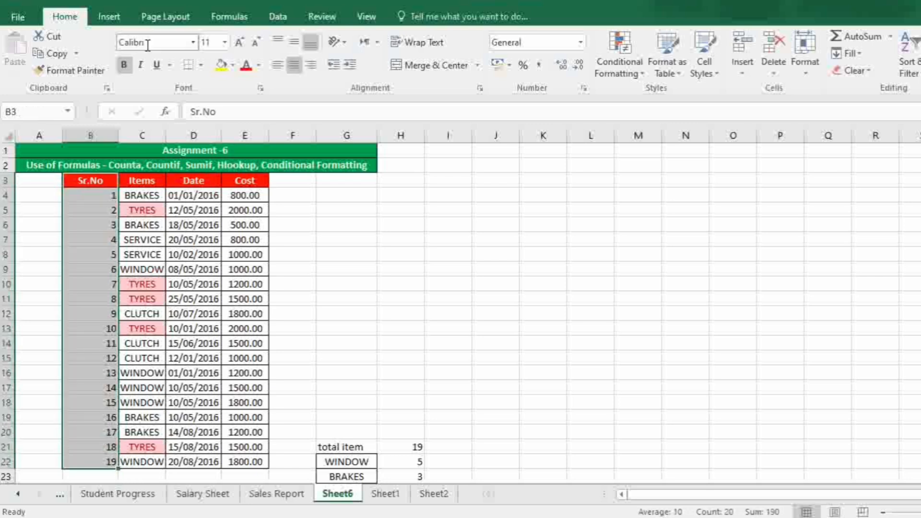
{"action": "left_click", "coordinate": [201, 66]}
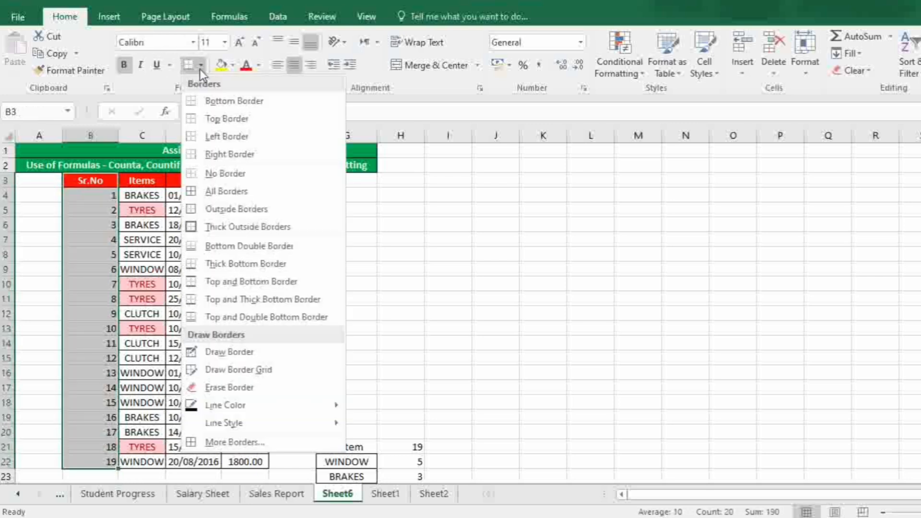
{"action": "left_click", "coordinate": [231, 191]}
Step: Enter the Q.5 serial numbers 15 and 18 in cells G29 and G30
{"action": "scroll", "coordinate": [163, 297], "scroll_direction": "down", "scroll_amount": 2}
{"action": "scroll", "coordinate": [161, 298], "scroll_direction": "down", "scroll_amount": 3}
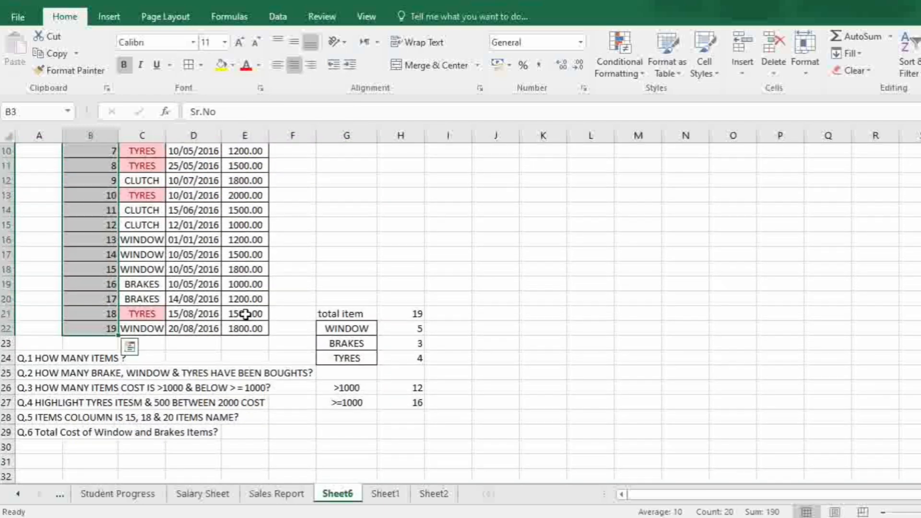
{"action": "left_click", "coordinate": [339, 341]}
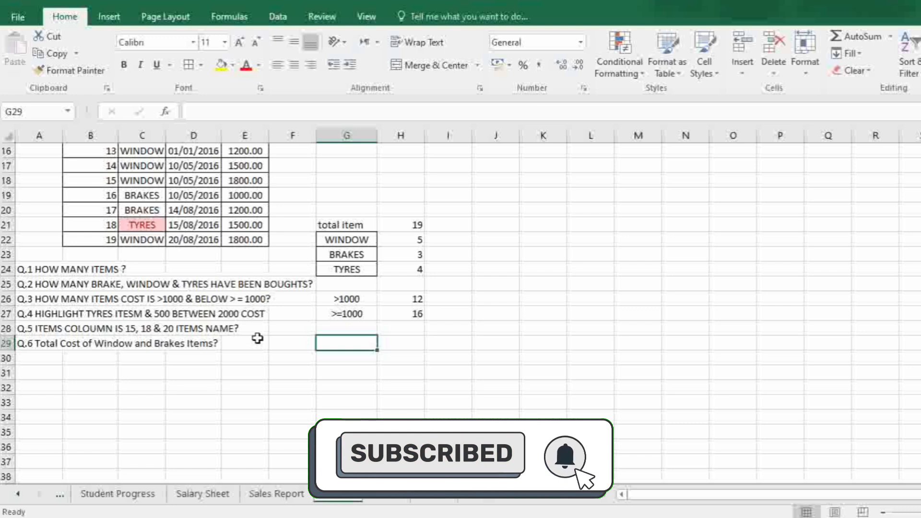
{"action": "type", "text": "15"}
{"action": "key", "text": "Return"}
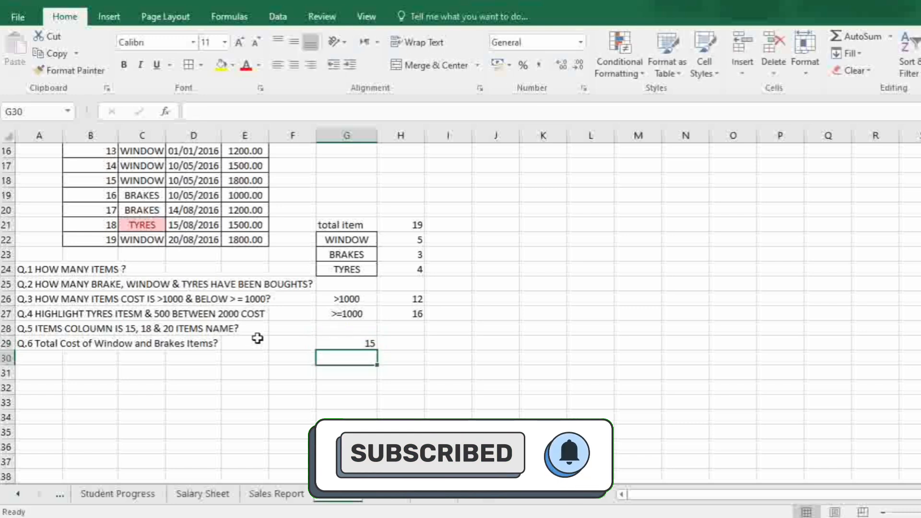
{"action": "type", "text": "18"}
{"action": "key", "text": "Return"}
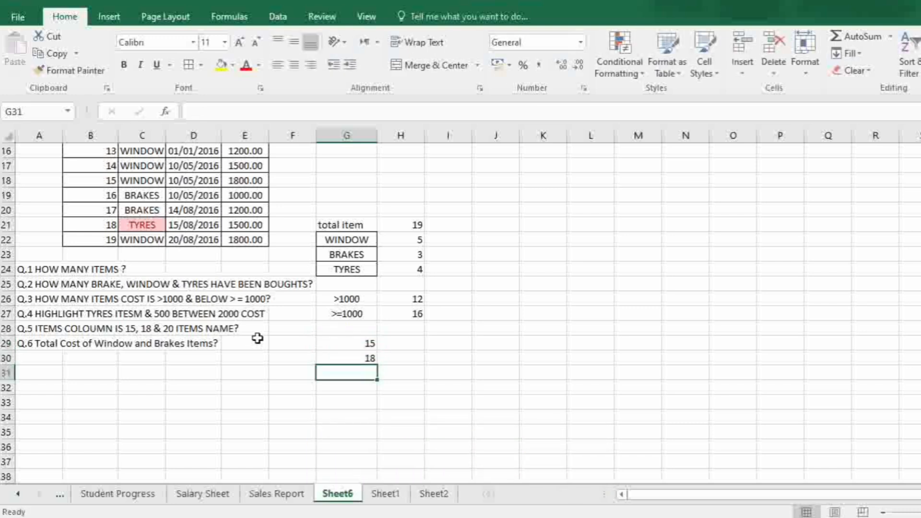
Step: Begin a VLOOKUP formula in H29 with G29 as the lookup value and B4:C22 as the table array
{"action": "scroll", "coordinate": [106, 254], "scroll_direction": "up", "scroll_amount": 1}
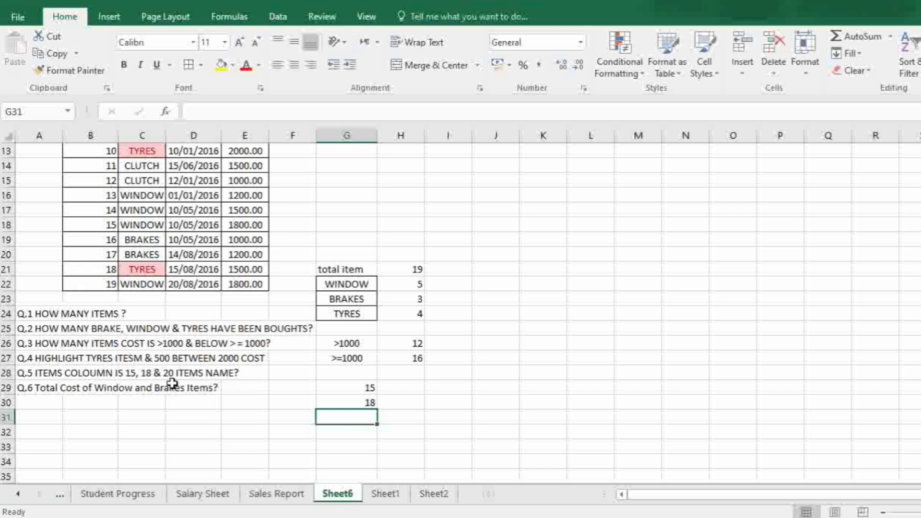
{"action": "left_click", "coordinate": [398, 388]}
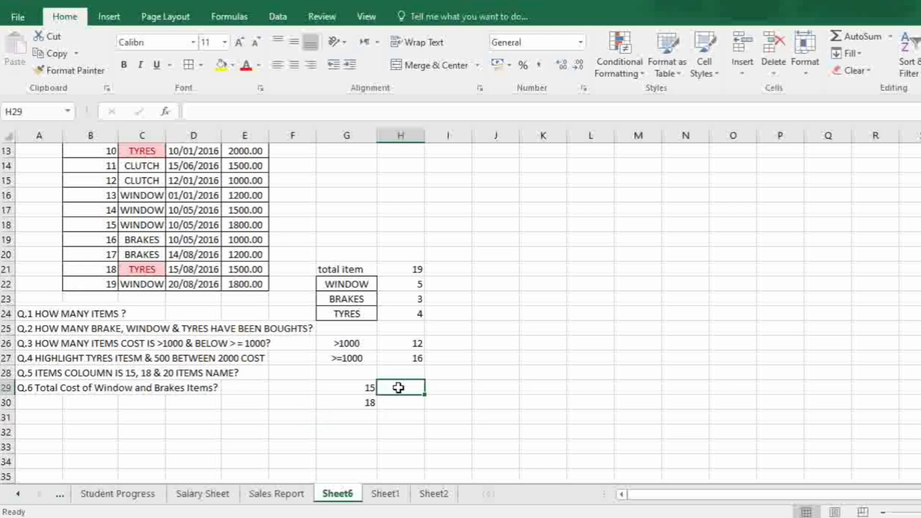
{"action": "type", "text": "="}
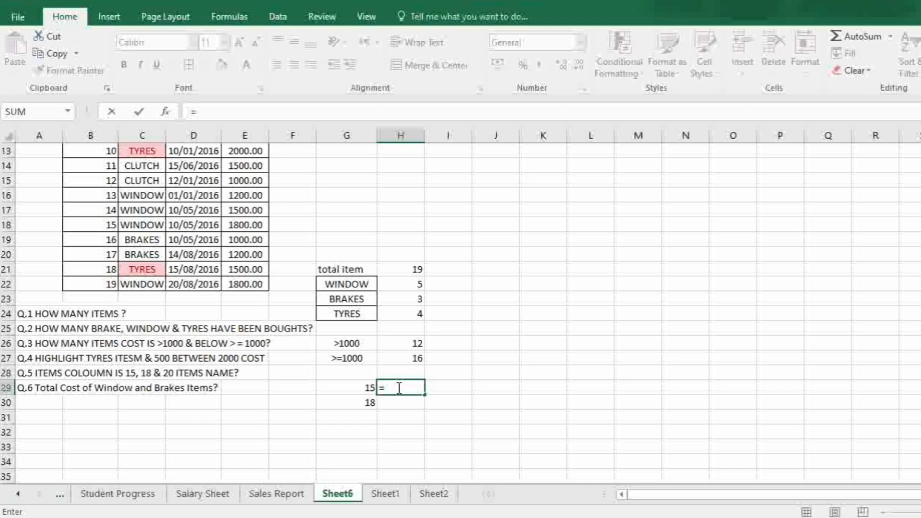
{"action": "type", "text": "vloo"}
{"action": "key", "text": "Tab"}
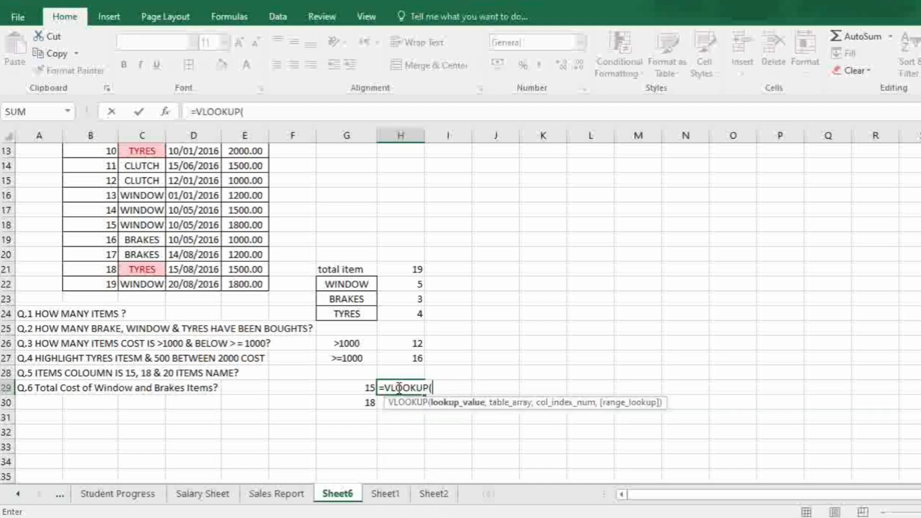
{"action": "left_click", "coordinate": [361, 387]}
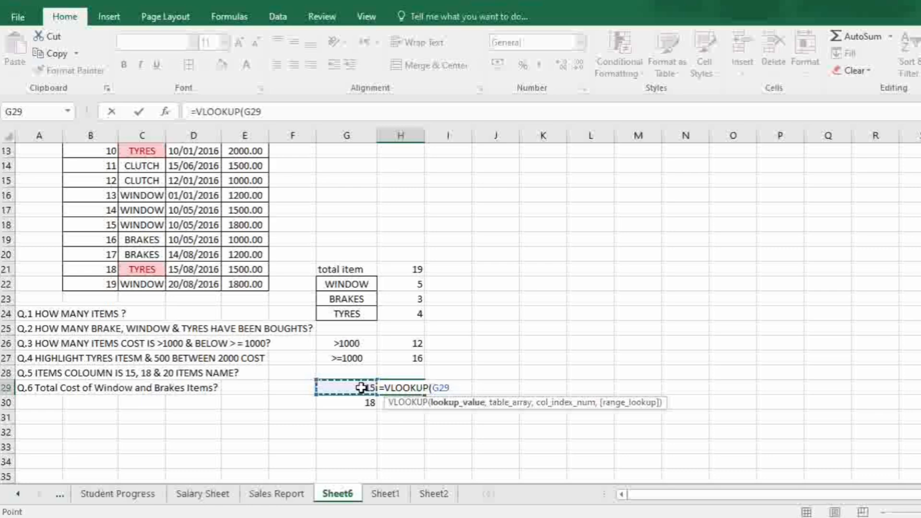
{"action": "type", "text": ","}
{"action": "scroll", "coordinate": [372, 372], "scroll_direction": "up", "scroll_amount": 3}
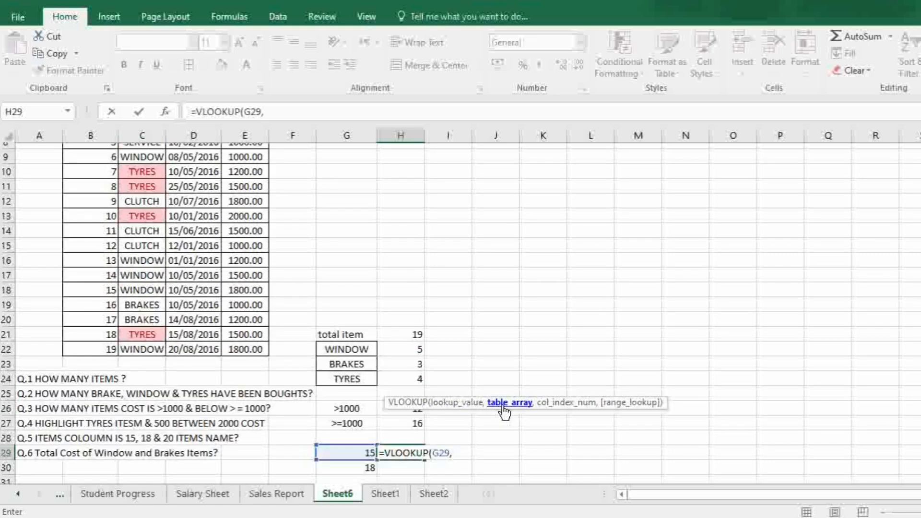
{"action": "scroll", "coordinate": [373, 372], "scroll_direction": "up", "scroll_amount": 2}
{"action": "left_click_drag", "start_coordinate": [103, 194], "coordinate": [136, 459]}
{"action": "type", "text": ","}
Step: Complete the H29 formula as =VLOOKUP(G29,B4:C22,2,0), returning the item name by exact match
{"action": "scroll", "coordinate": [312, 413], "scroll_direction": "down", "scroll_amount": 3}
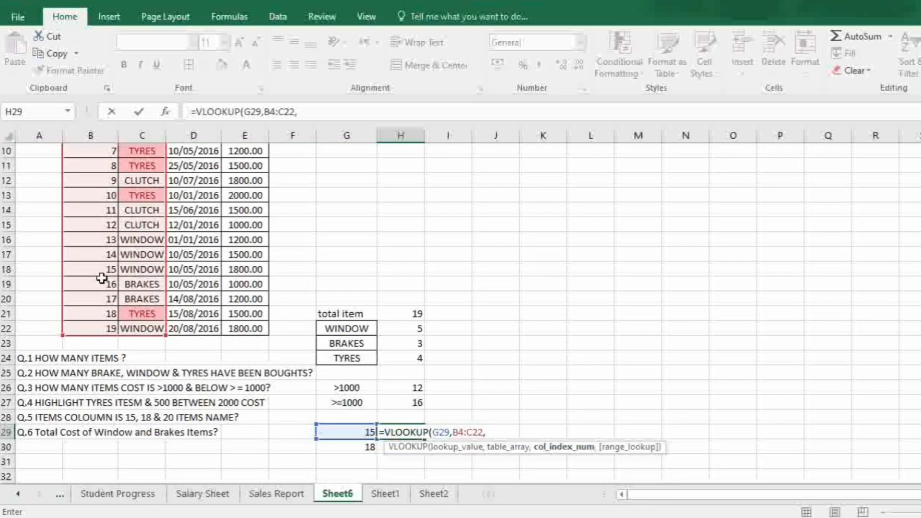
{"action": "scroll", "coordinate": [115, 240], "scroll_direction": "up", "scroll_amount": 3}
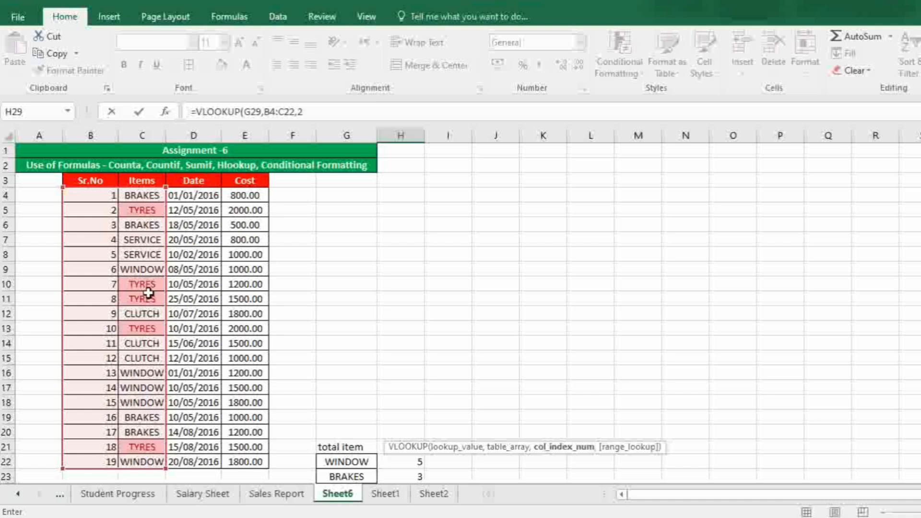
{"action": "type", "text": ","}
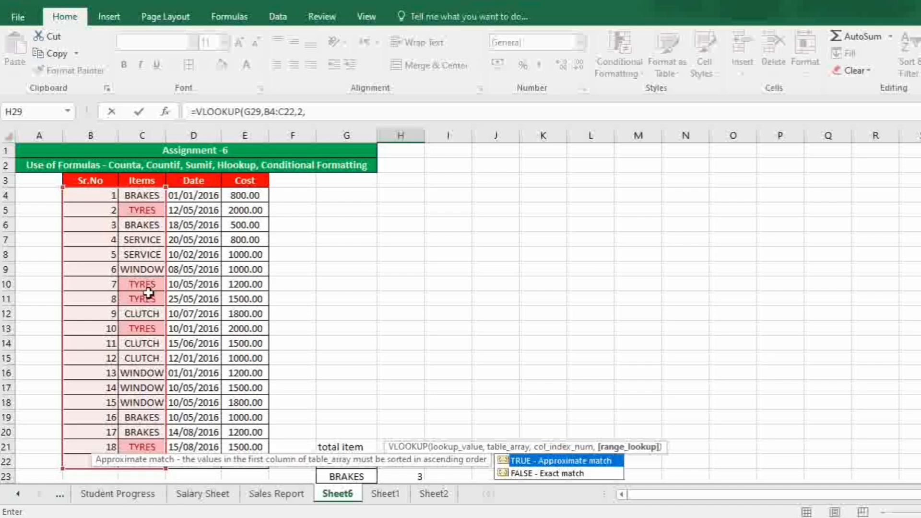
{"action": "type", "text": "0"}
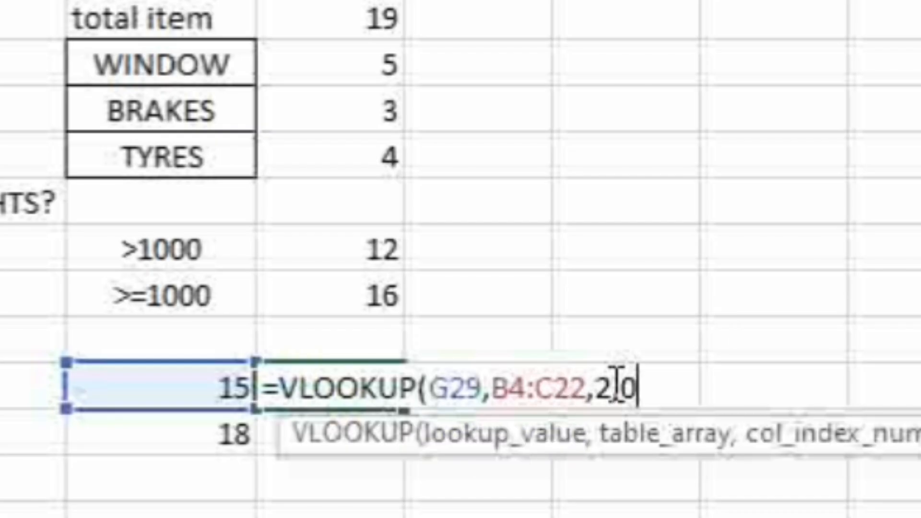
{"action": "type", "text": ")"}
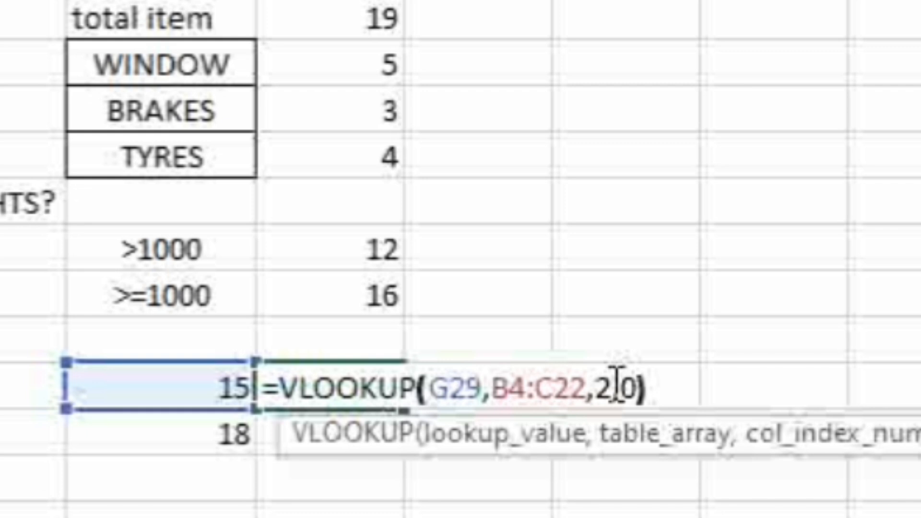
{"action": "key", "text": "Return"}
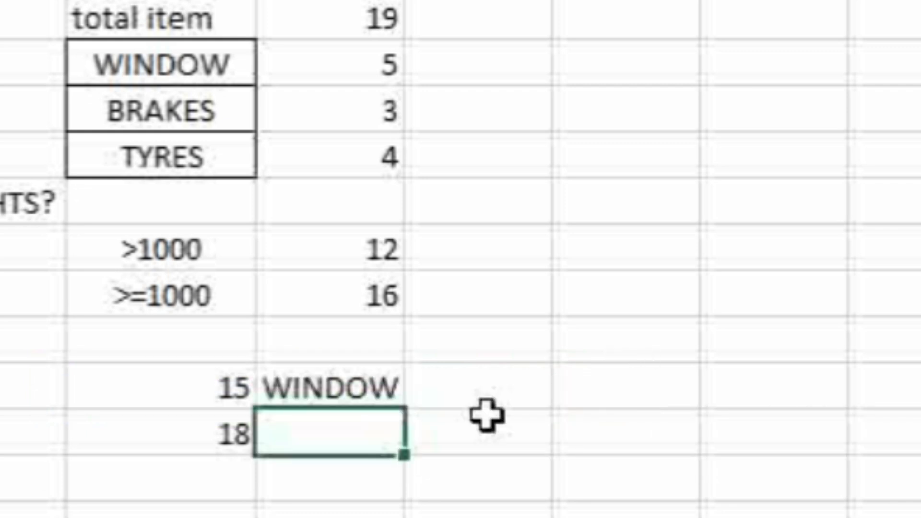
Step: Fill the VLOOKUP formula from H29 down to H30 for serial number 18 and check the copied formula
{"action": "left_click", "coordinate": [351, 391]}
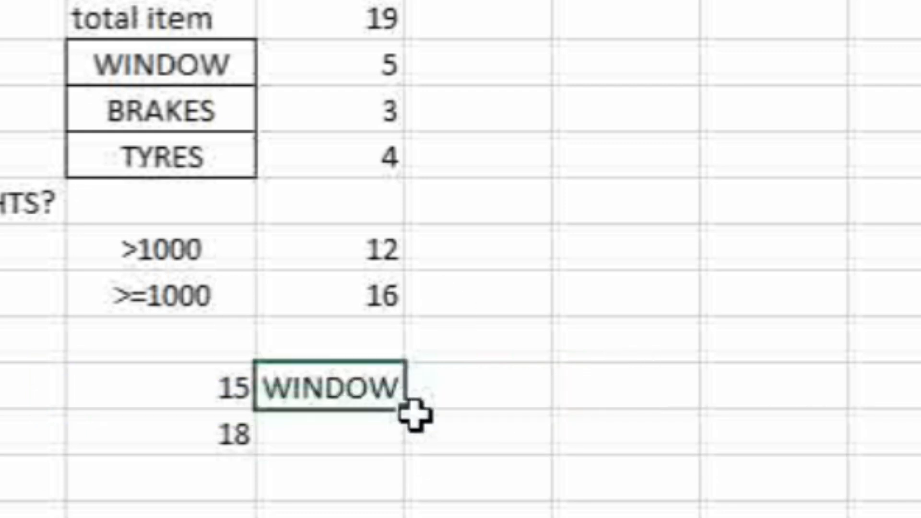
{"action": "double_click", "coordinate": [405, 409]}
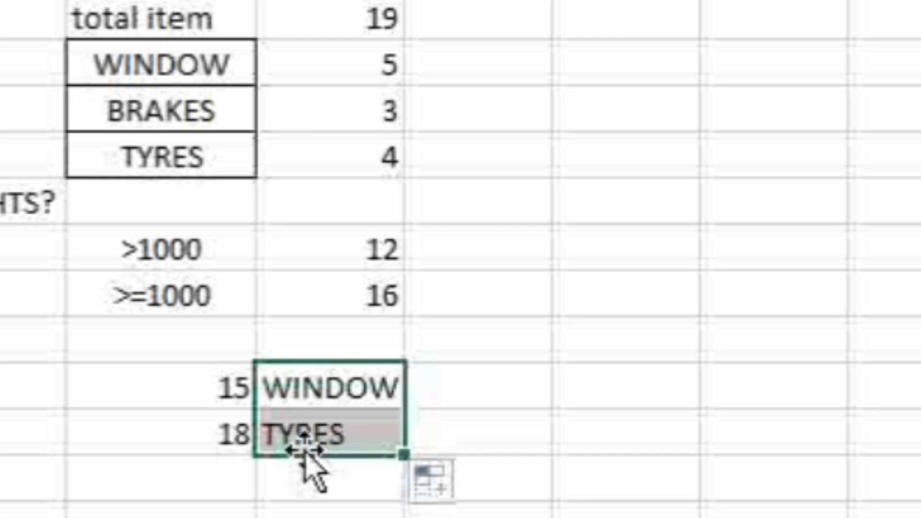
{"action": "left_click", "coordinate": [333, 427]}
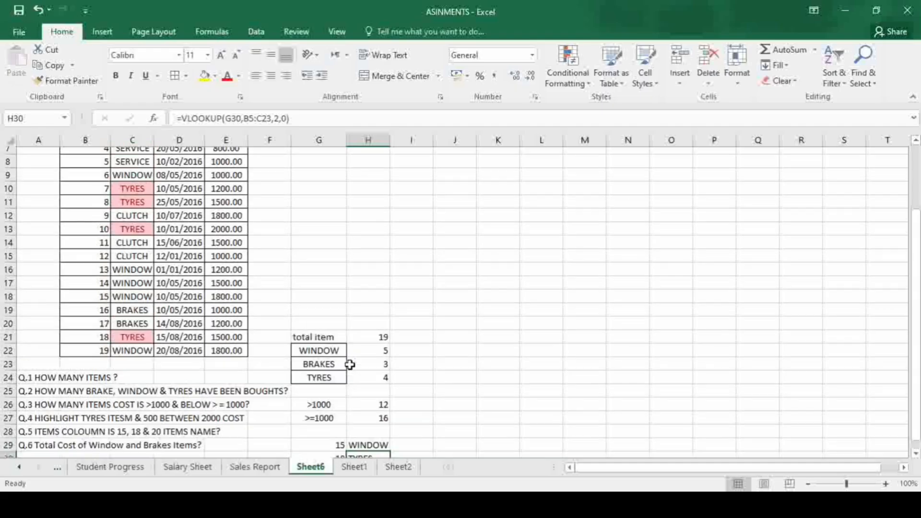
Step: Begin a SUMIF formula in G14 for the Q.6 total cost, with C4:E22 as the range
{"action": "scroll", "coordinate": [26, 384], "scroll_direction": "down", "scroll_amount": 2}
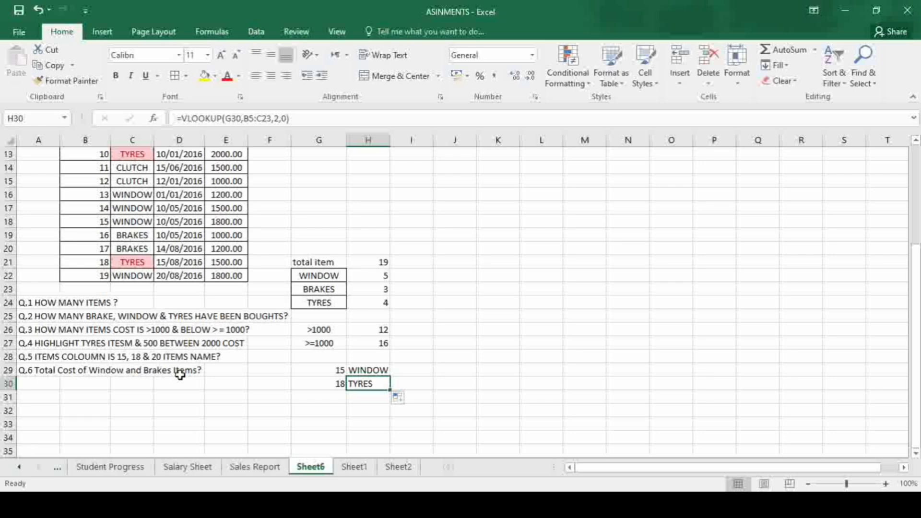
{"action": "scroll", "coordinate": [187, 357], "scroll_direction": "up", "scroll_amount": 3}
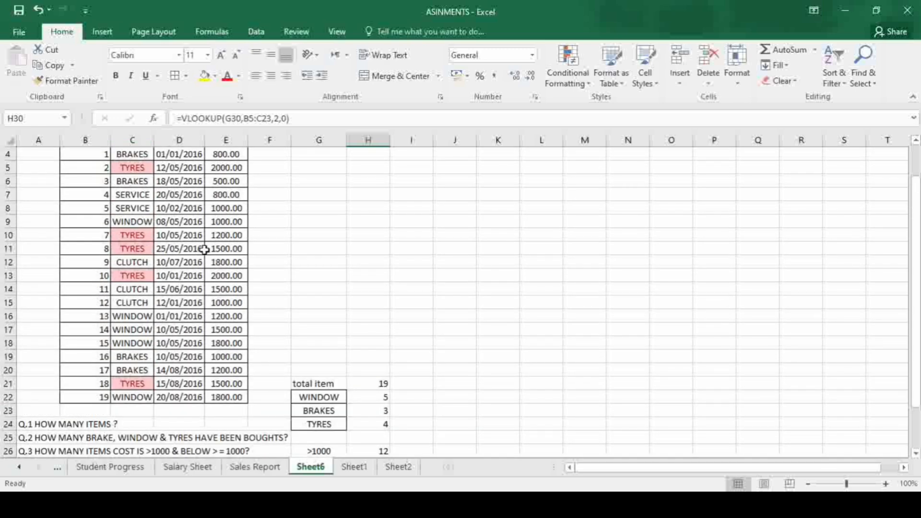
{"action": "scroll", "coordinate": [204, 250], "scroll_direction": "up", "scroll_amount": 1}
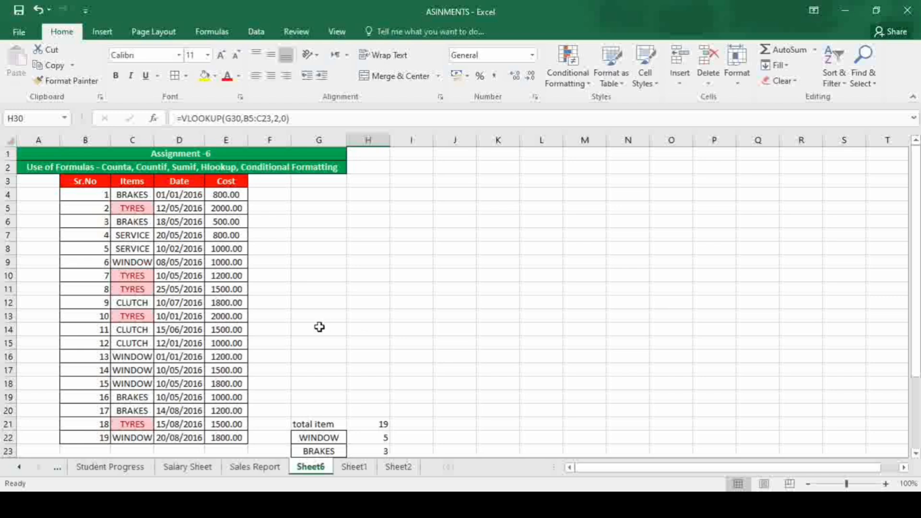
{"action": "left_click", "coordinate": [316, 330]}
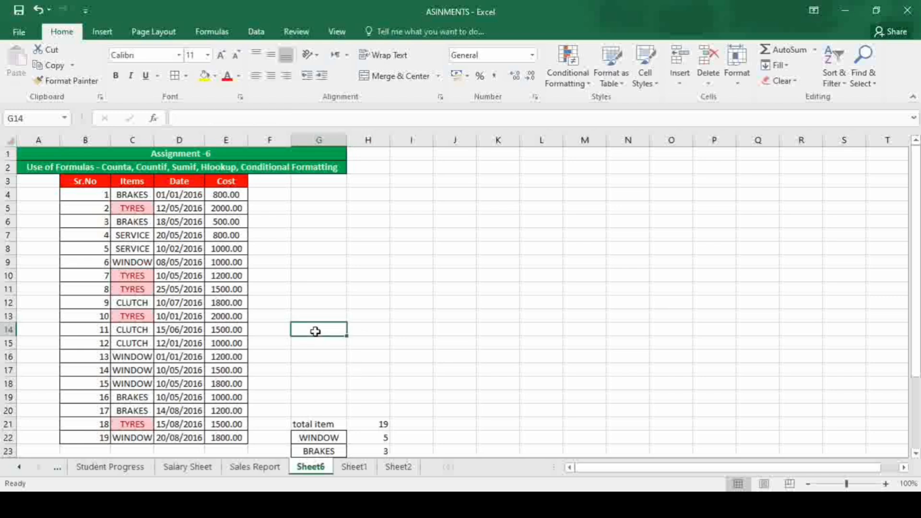
{"action": "type", "text": "="}
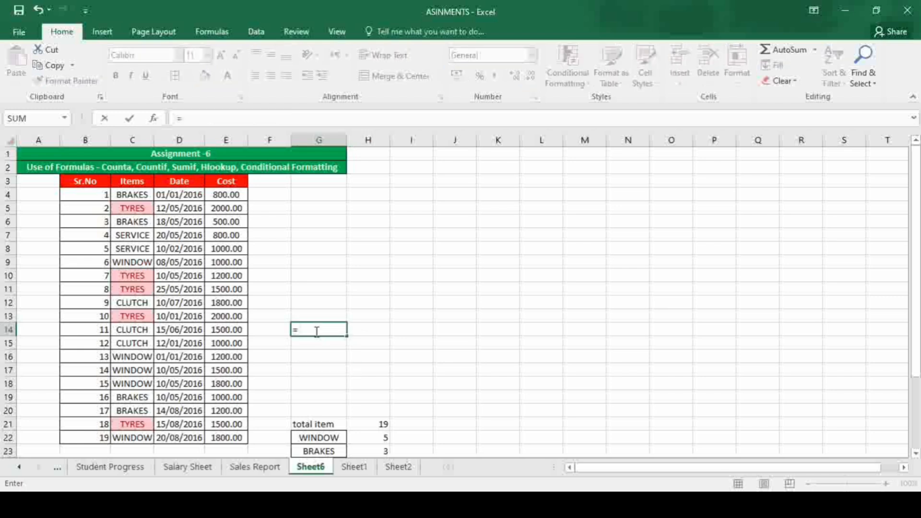
{"action": "type", "text": "sum"}
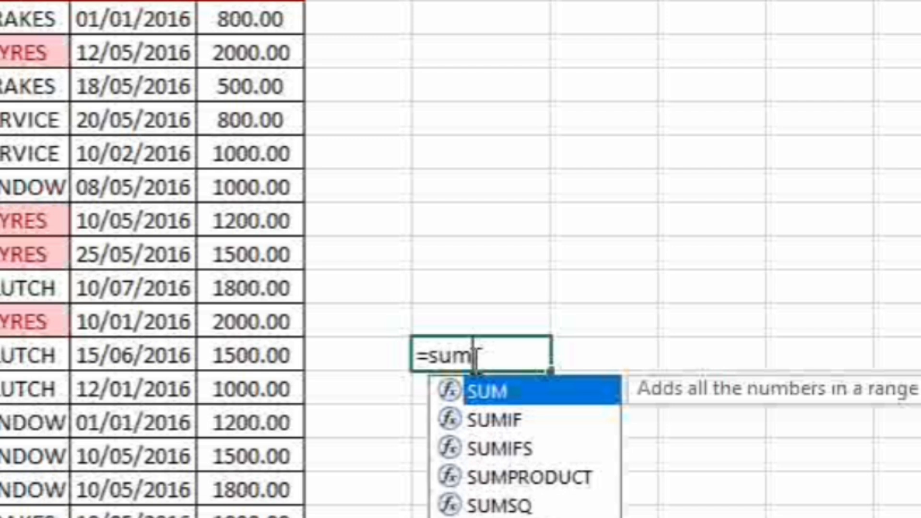
{"action": "type", "text": "if"}
{"action": "key", "text": "Tab"}
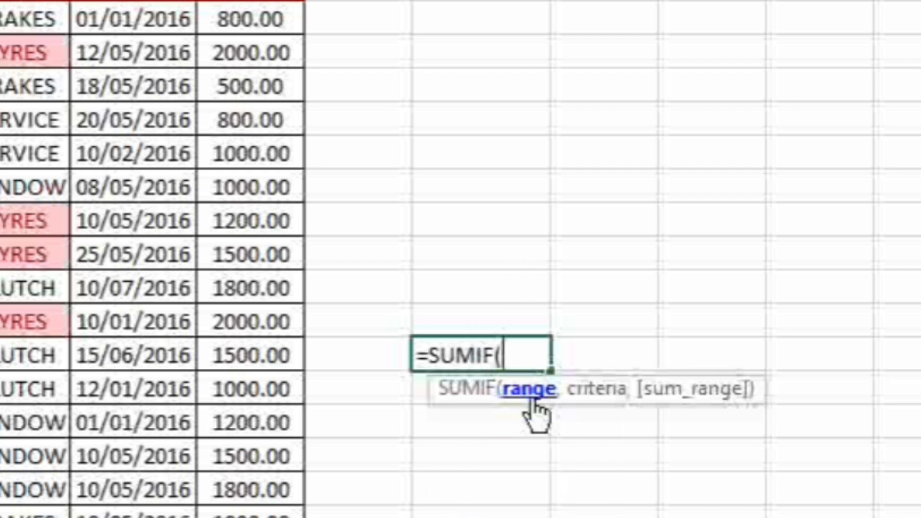
{"action": "left_click_drag", "start_coordinate": [33, 19], "coordinate": [242, 517]}
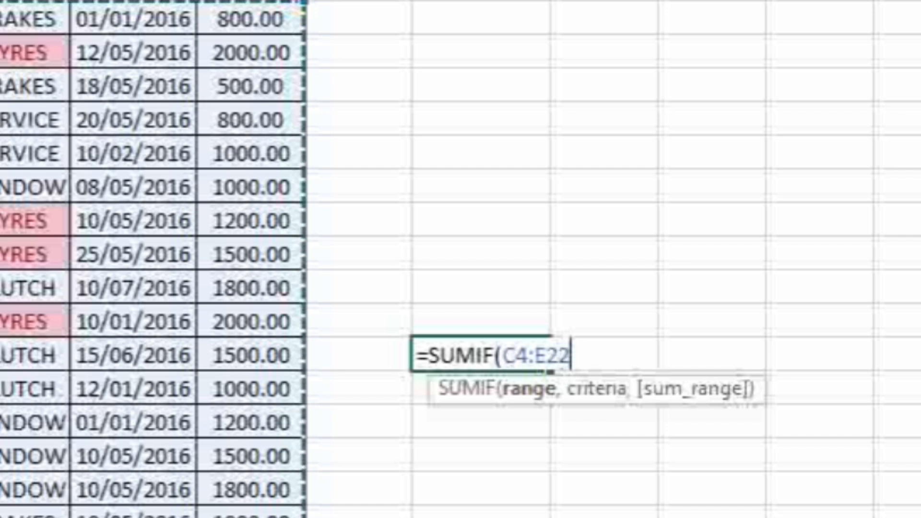
Step: Complete the G14 formula as =SUMIF(C4:E22,G22,E4:E22), using G22 as the criteria and the Cost column as the sum range
{"action": "type", "text": ","}
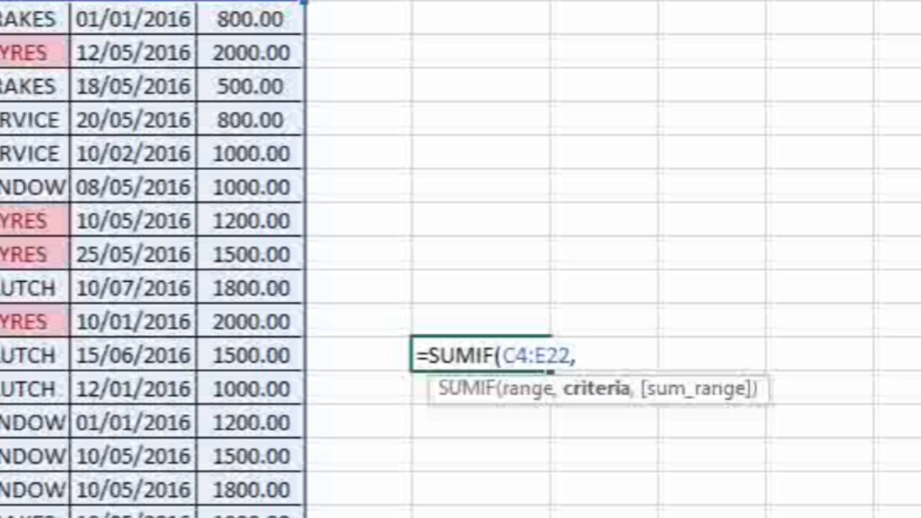
{"action": "type", "text": "G22"}
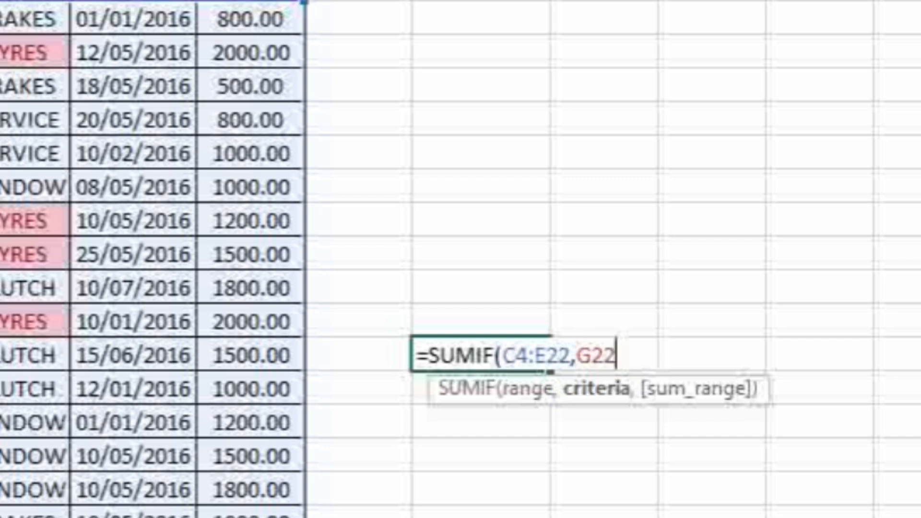
{"action": "type", "text": ","}
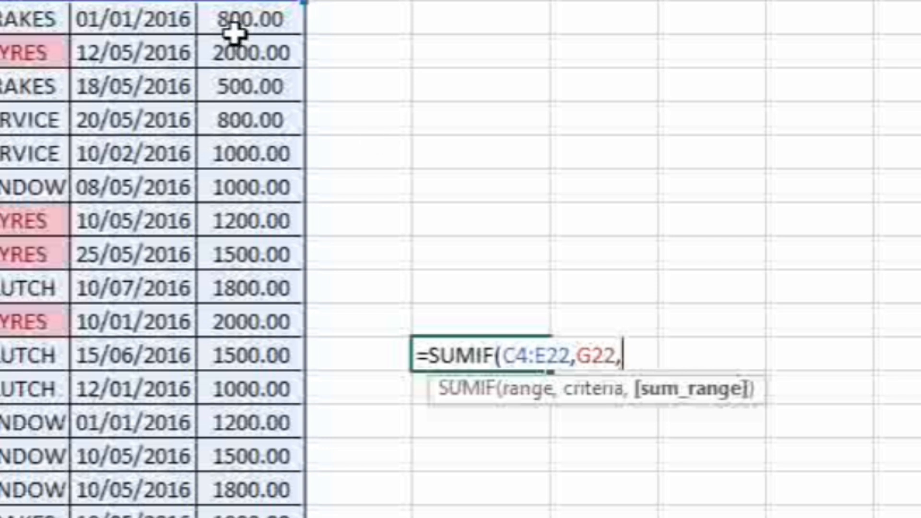
{"action": "left_click_drag", "start_coordinate": [240, 24], "coordinate": [226, 516]}
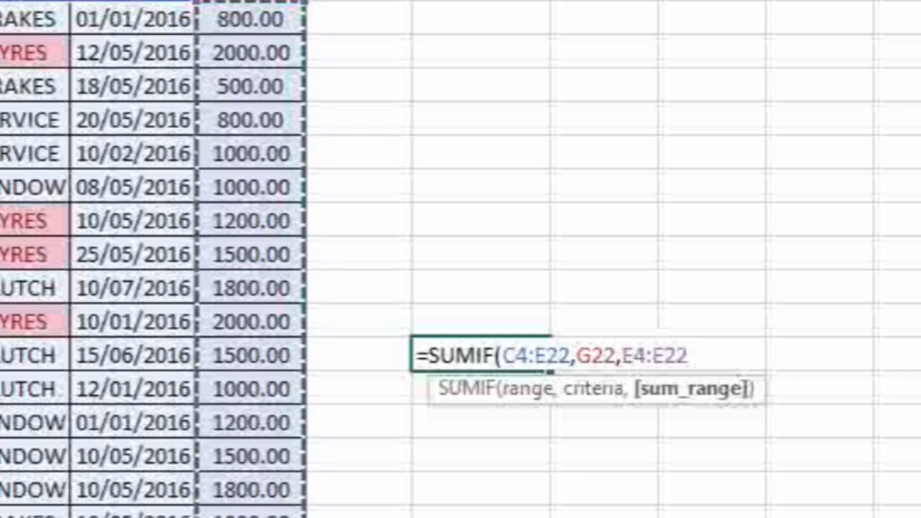
{"action": "type", "text": ")"}
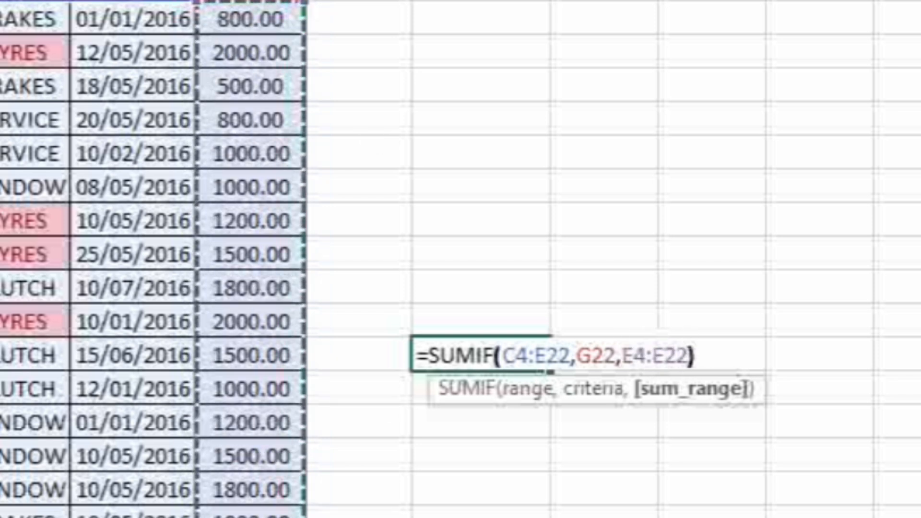
{"action": "key", "text": "Return"}
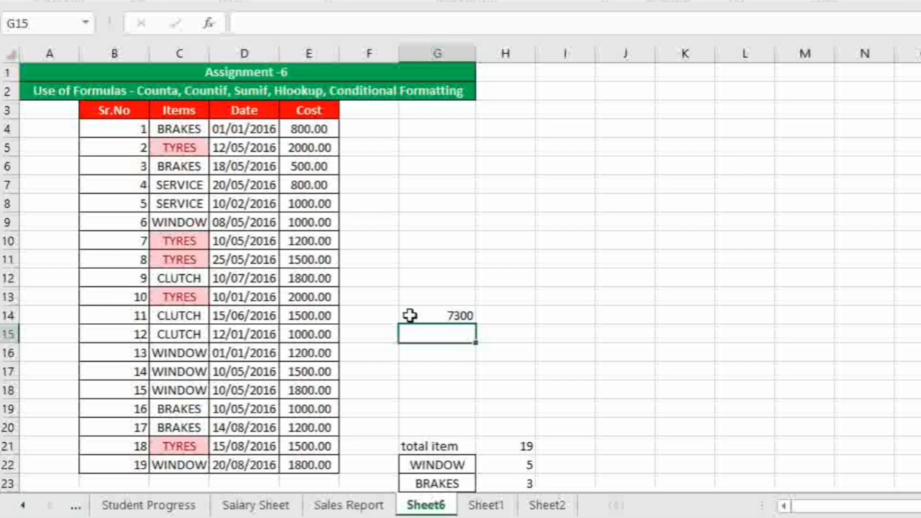
Step: Label the SUMIF total in G14 by copying WINDOW from G22 into F14
{"action": "left_click", "coordinate": [379, 319]}
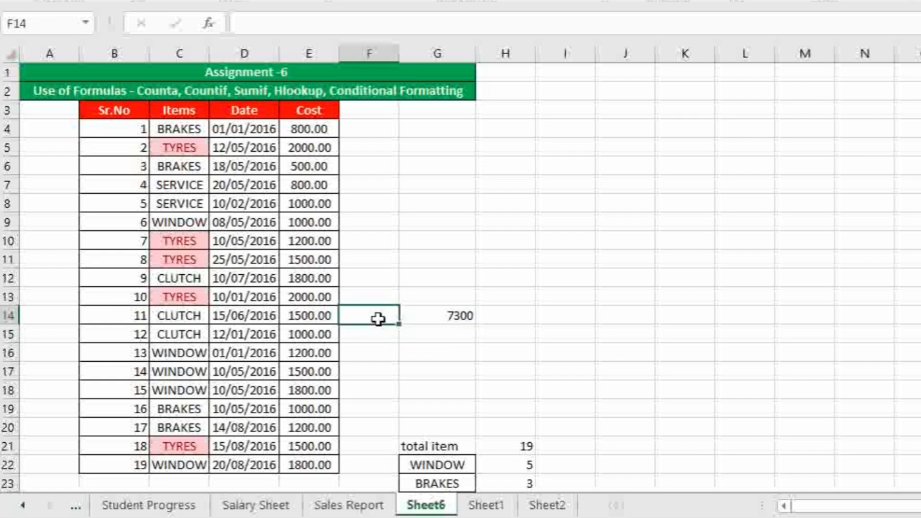
{"action": "left_click", "coordinate": [435, 458]}
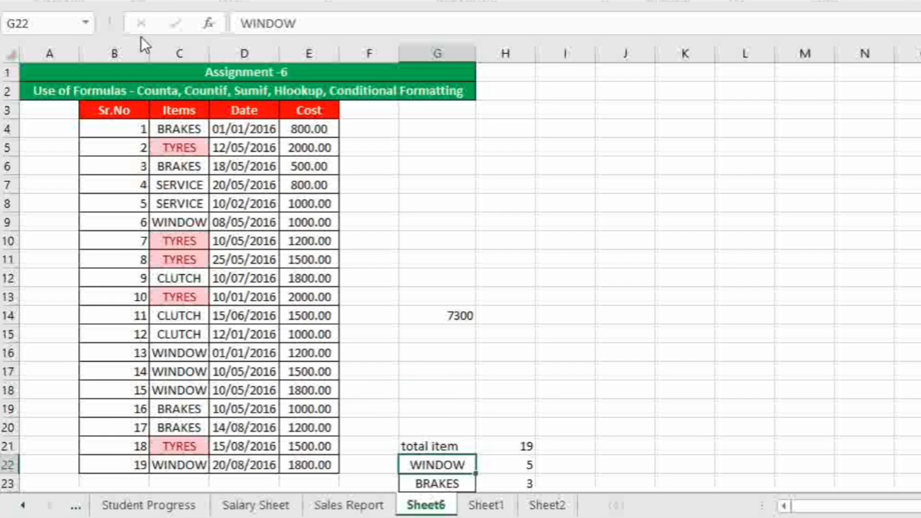
{"action": "key", "text": "ctrl+c"}
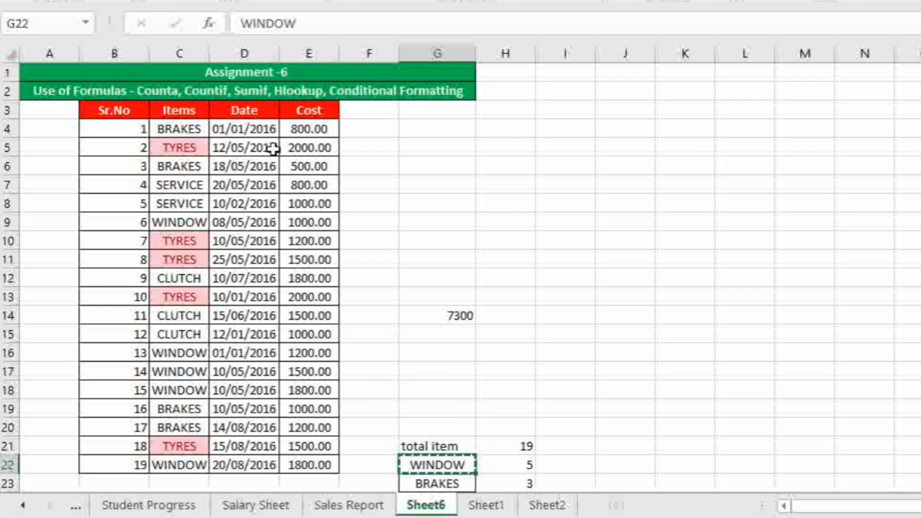
{"action": "left_click", "coordinate": [387, 312]}
{"action": "key", "text": "ctrl+v"}
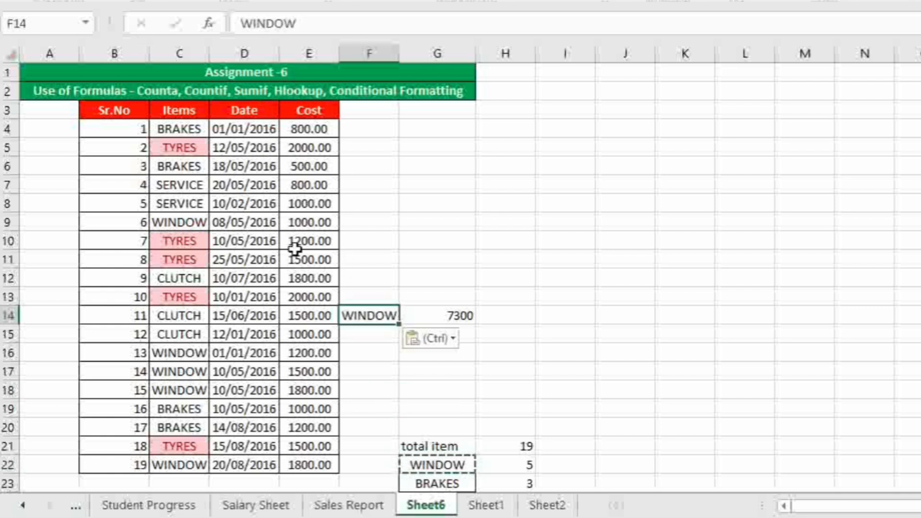
Step: Copy the BRAKES label from G23 into F15, below the WINDOW label
{"action": "left_click", "coordinate": [368, 340]}
{"action": "scroll", "coordinate": [276, 404], "scroll_direction": "down", "scroll_amount": 4}
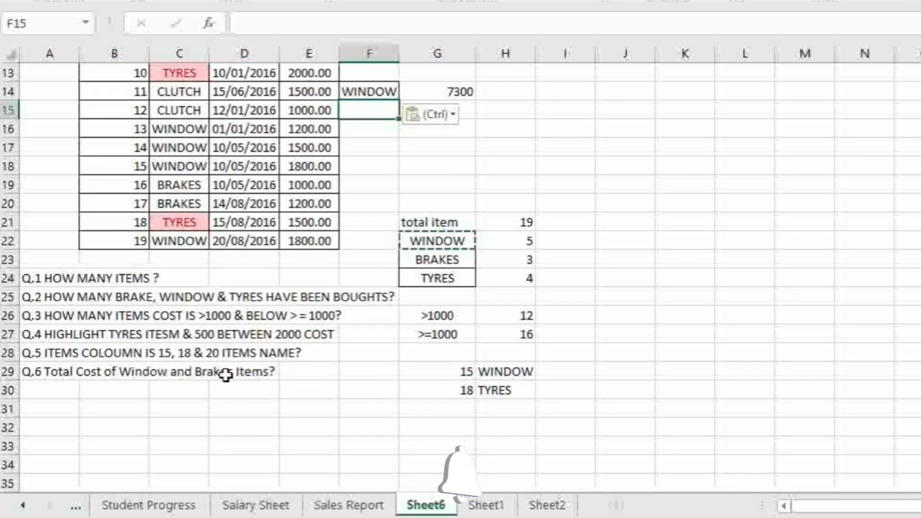
{"action": "left_click", "coordinate": [415, 260]}
{"action": "key", "text": "ctrl+c"}
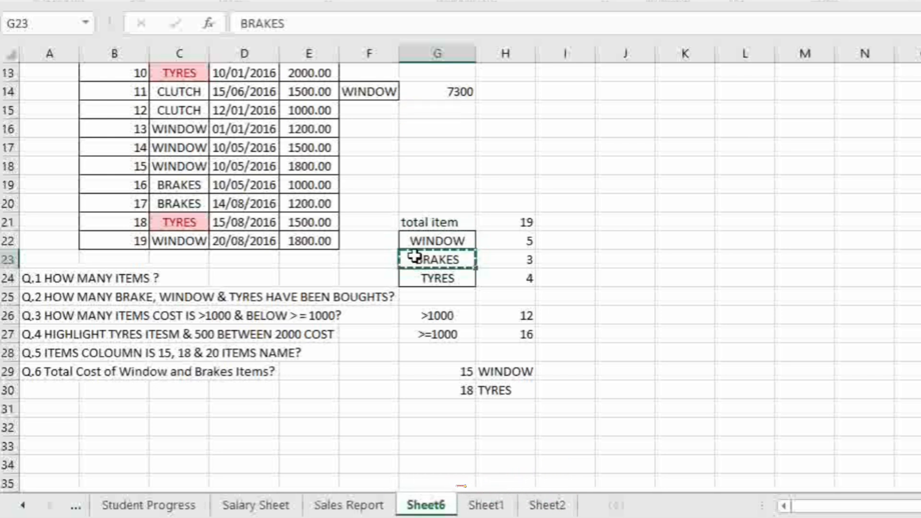
{"action": "left_click", "coordinate": [382, 105]}
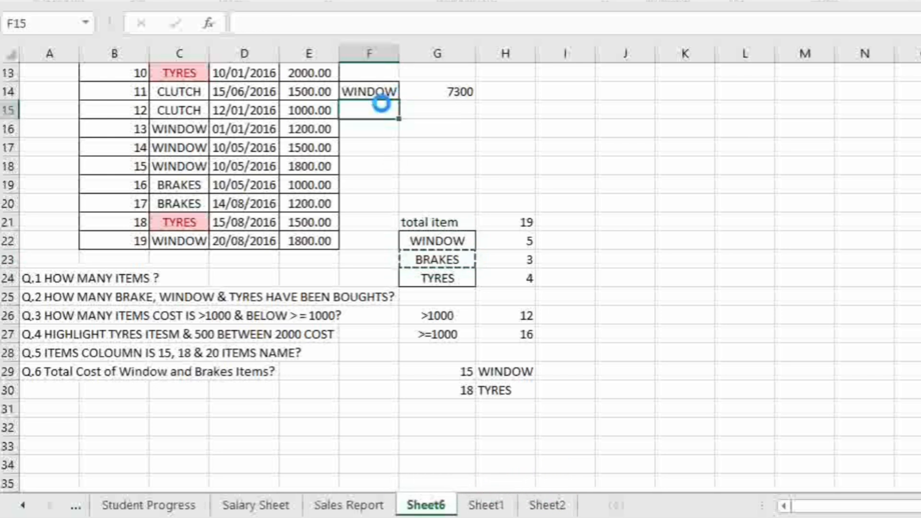
{"action": "key", "text": "ctrl+v"}
Step: Fill the SUMIF formula from G14 down to G15 for BRAKES and check both total cost cells
{"action": "left_click", "coordinate": [443, 92]}
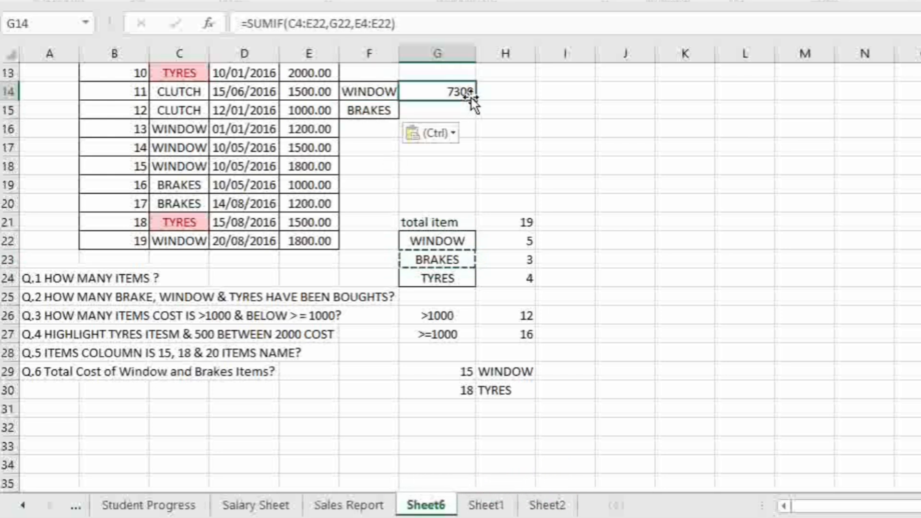
{"action": "left_click_drag", "start_coordinate": [474, 99], "coordinate": [475, 116]}
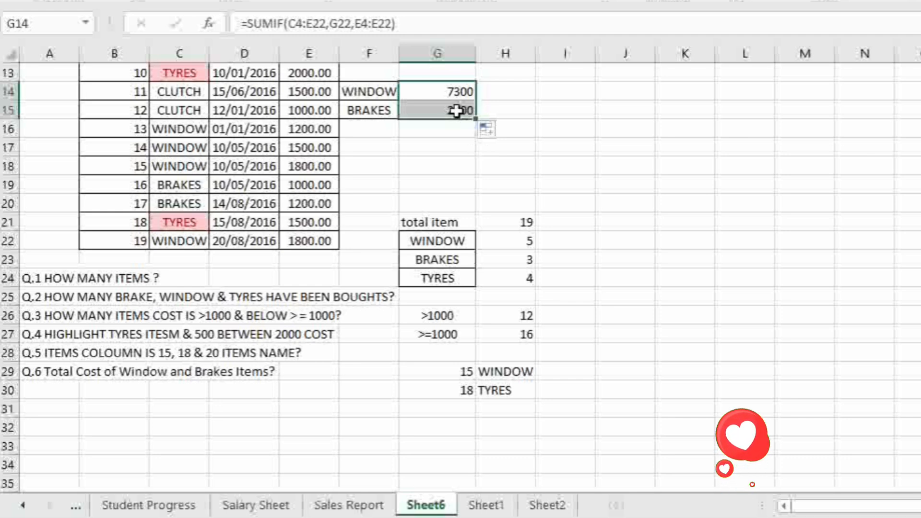
{"action": "left_click", "coordinate": [457, 111]}
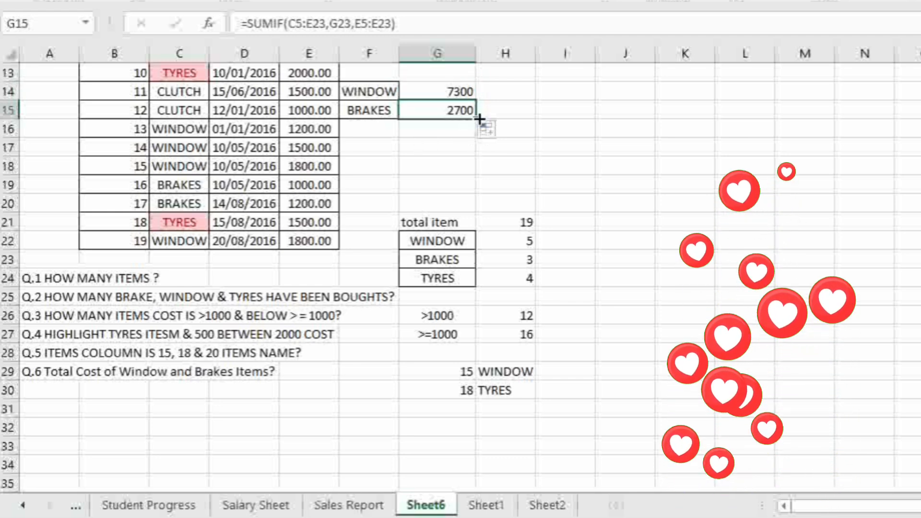
{"action": "left_click", "coordinate": [367, 112]}
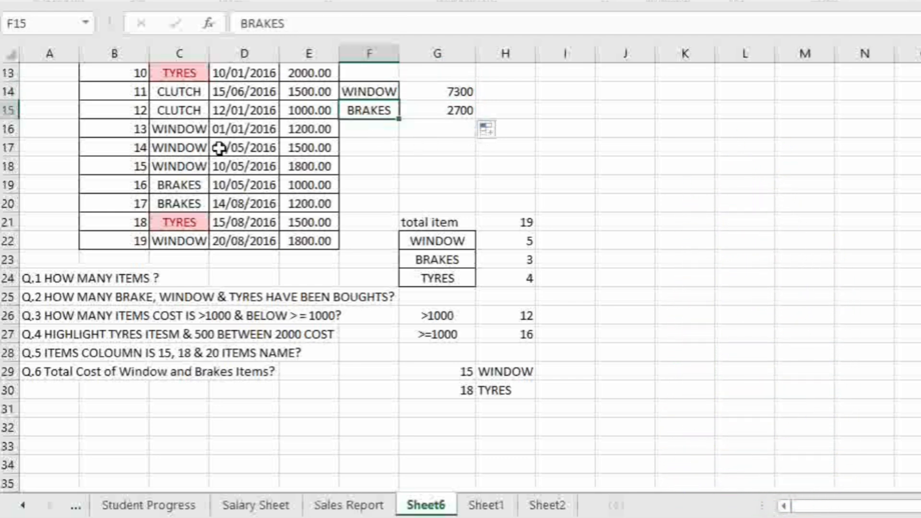
{"action": "scroll", "coordinate": [228, 149], "scroll_direction": "up", "scroll_amount": 3}
{"action": "left_click", "coordinate": [430, 278]}
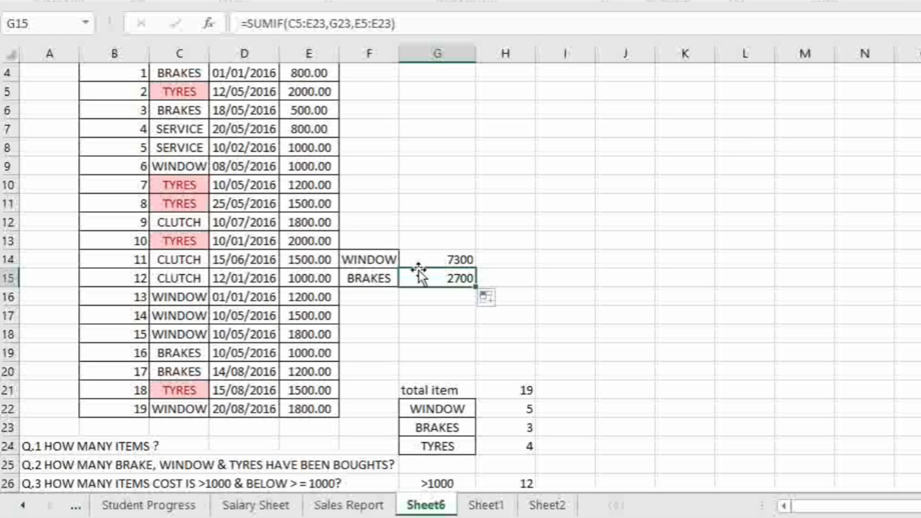
{"action": "left_click_drag", "start_coordinate": [428, 258], "coordinate": [446, 278]}
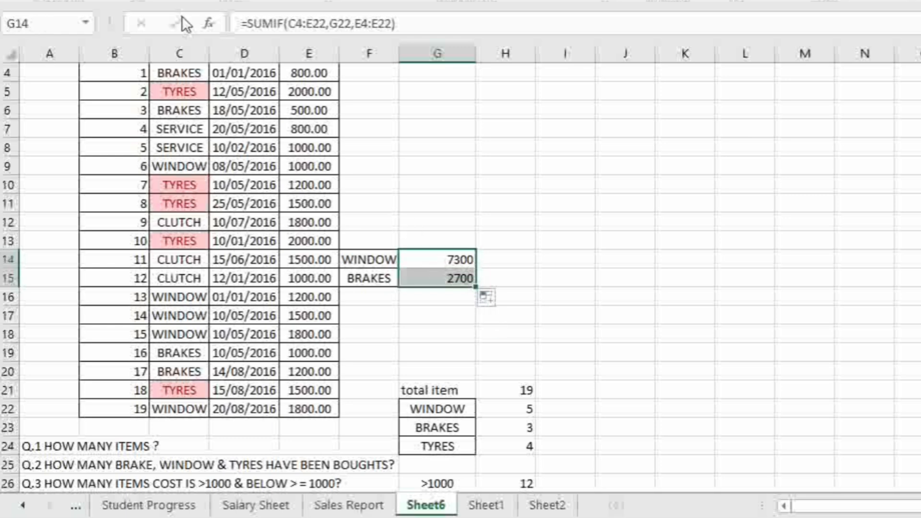
{"action": "scroll", "coordinate": [389, 228], "scroll_direction": "down", "scroll_amount": 2}
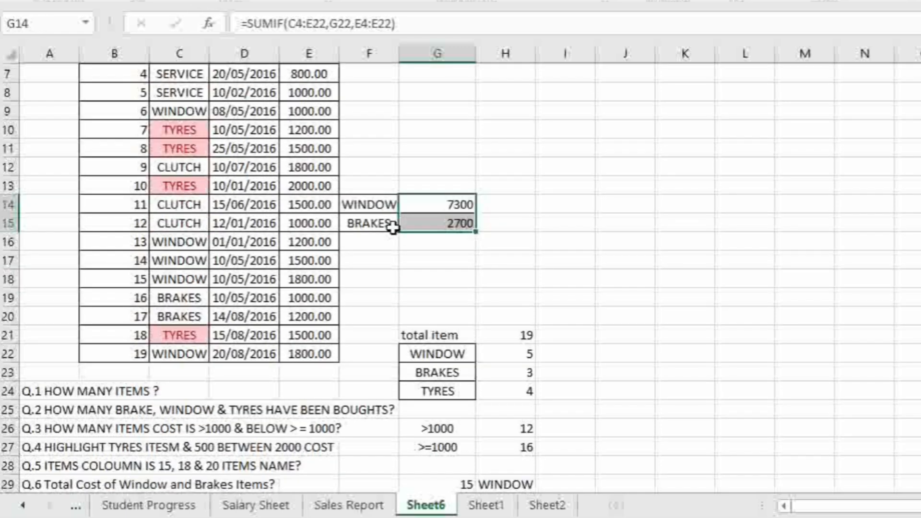